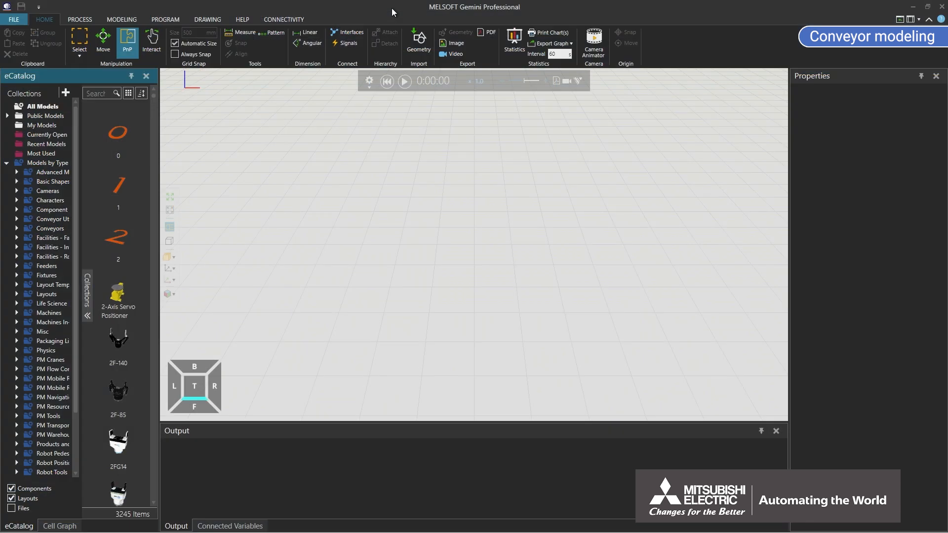
Step: Import the Conveyor.SLDPRT geometry from the My Models folder as a new component
{"action": "left_click", "coordinate": [118, 19]}
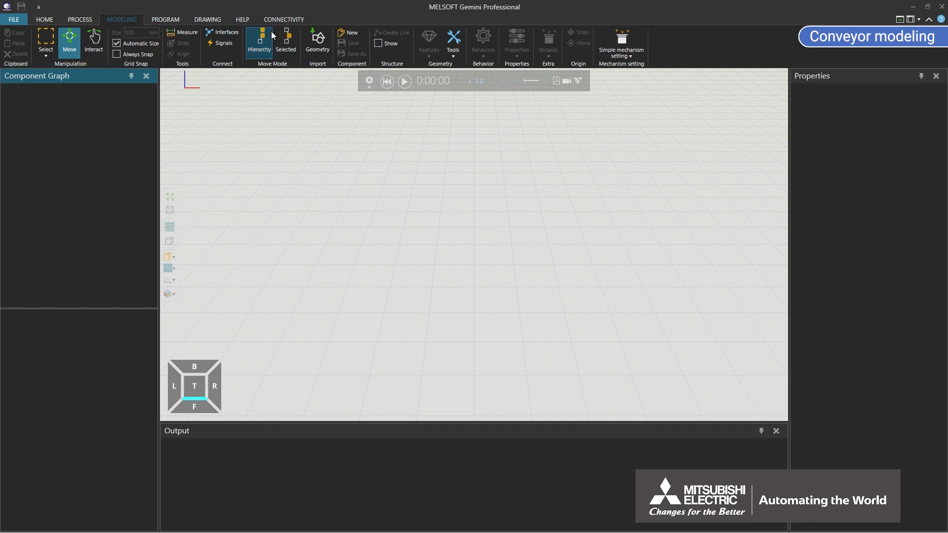
{"action": "left_click", "coordinate": [317, 39]}
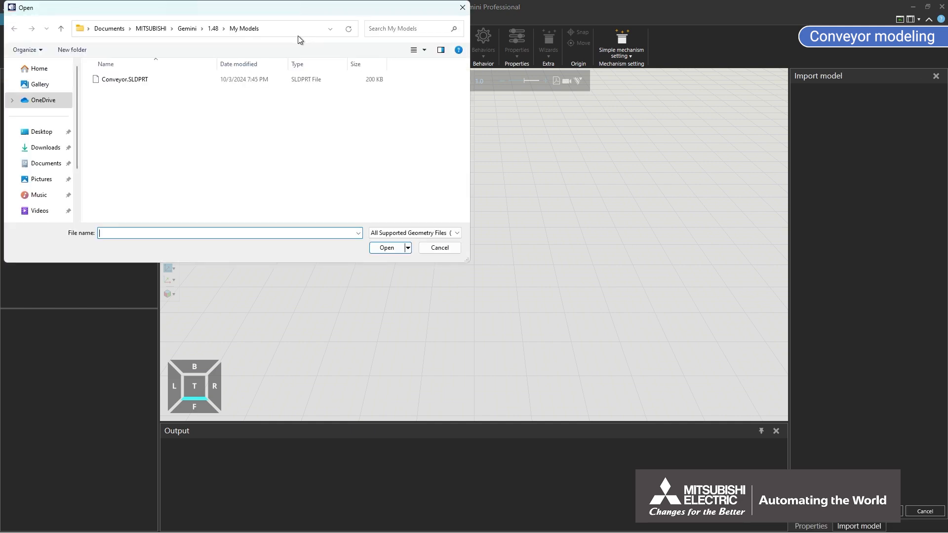
{"action": "left_click", "coordinate": [117, 79]}
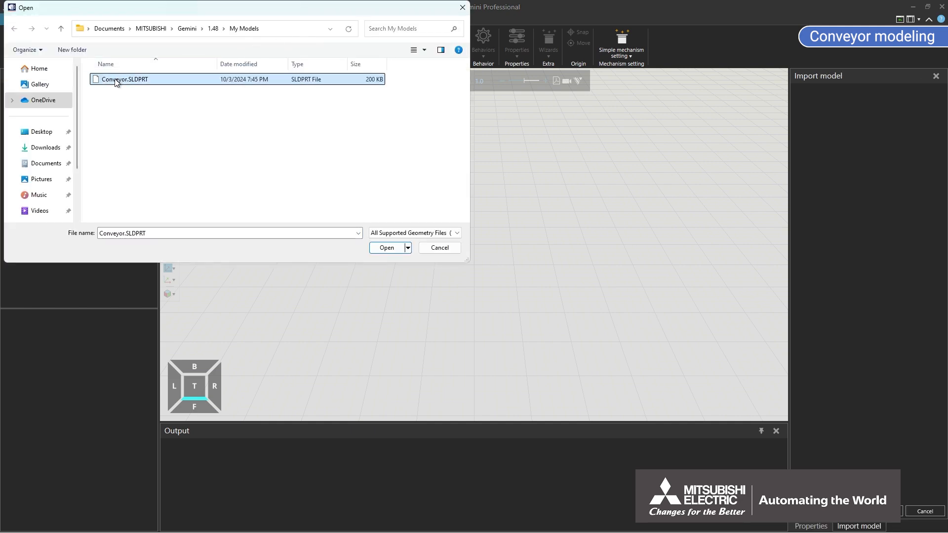
{"action": "left_click", "coordinate": [381, 247]}
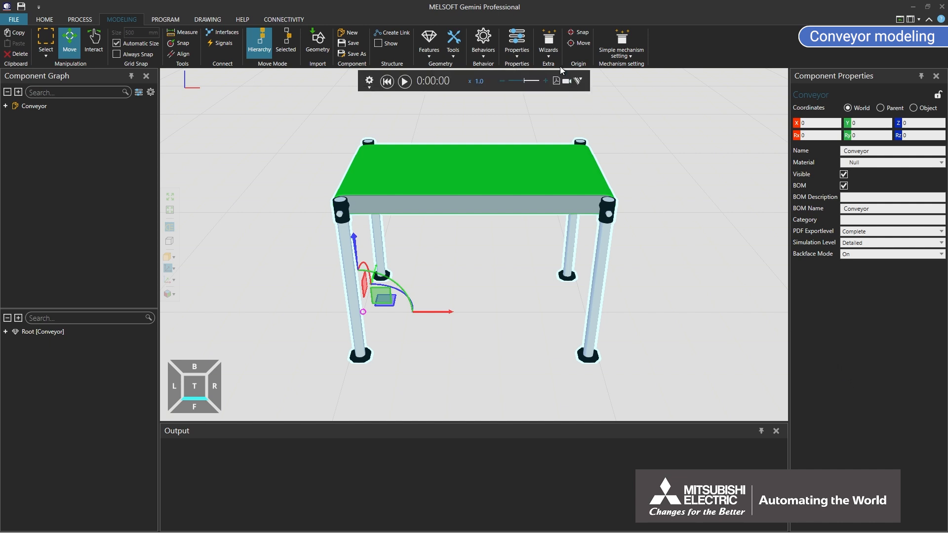
Step: Create conveyor behaviours on the imported model with the Conveyor wizard's default settings, and expand its component tree
{"action": "left_click", "coordinate": [550, 43]}
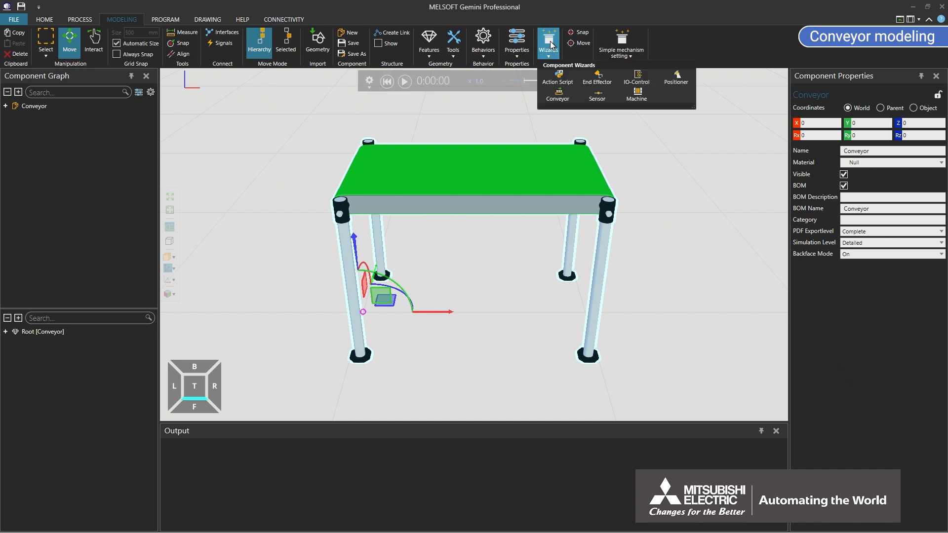
{"action": "left_click", "coordinate": [551, 91]}
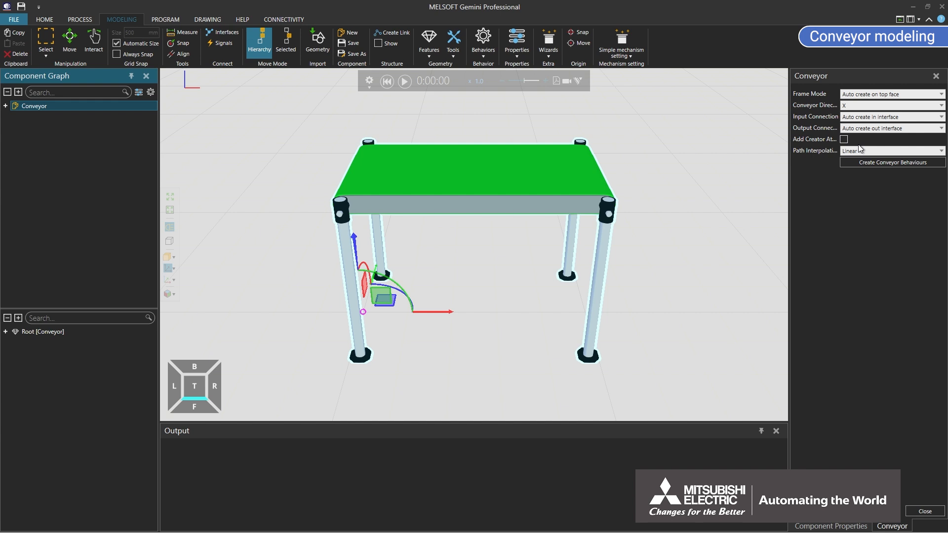
{"action": "left_click", "coordinate": [858, 161]}
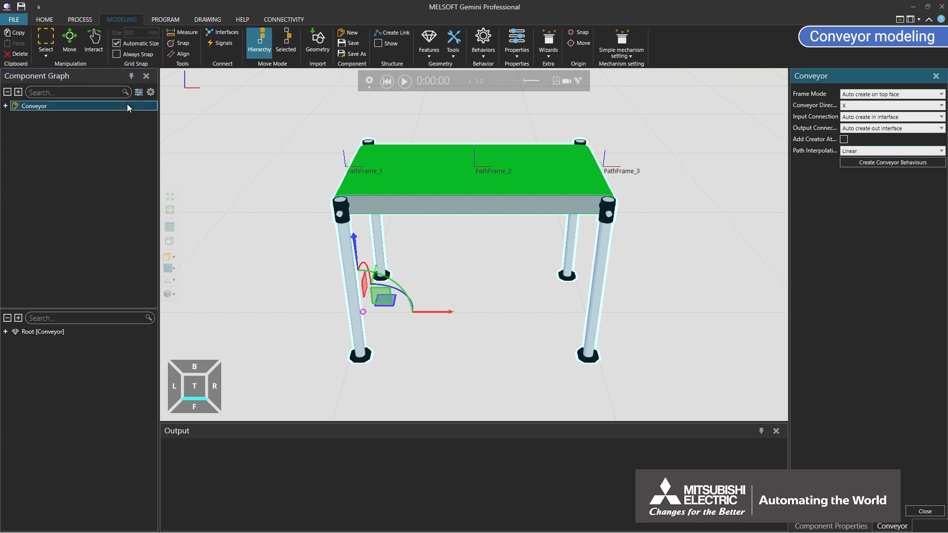
{"action": "left_click", "coordinate": [19, 92]}
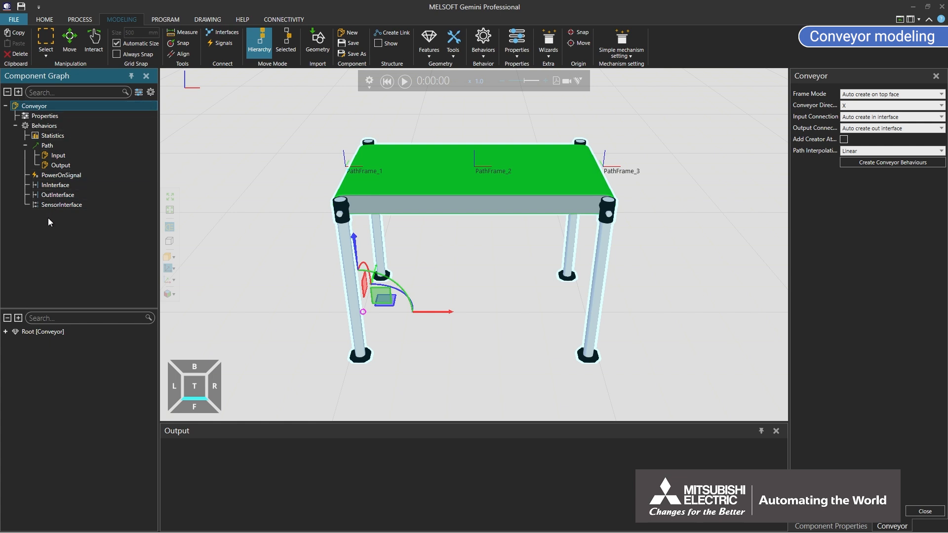
{"action": "left_click", "coordinate": [909, 507]}
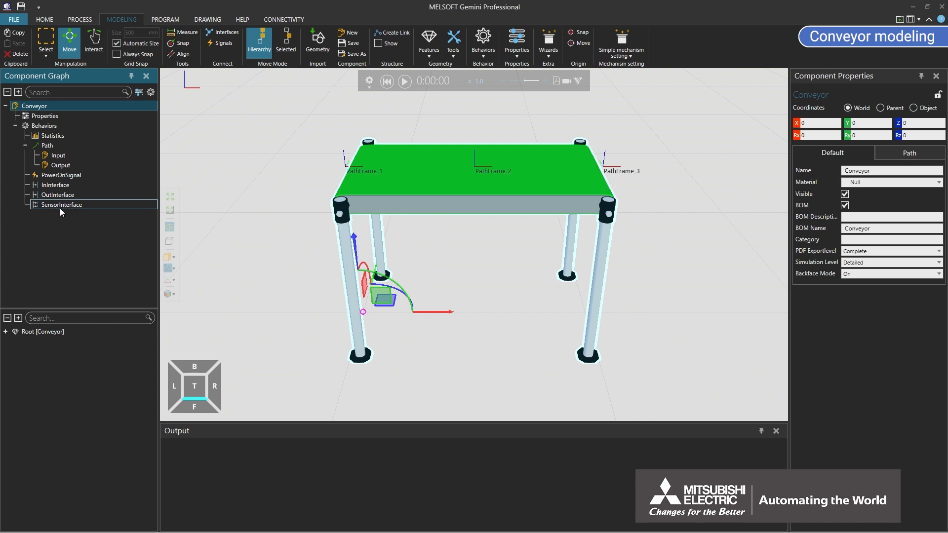
Step: Inspect the conveyor's PowerOnSignal behaviour and its list of connections
{"action": "left_click", "coordinate": [63, 176]}
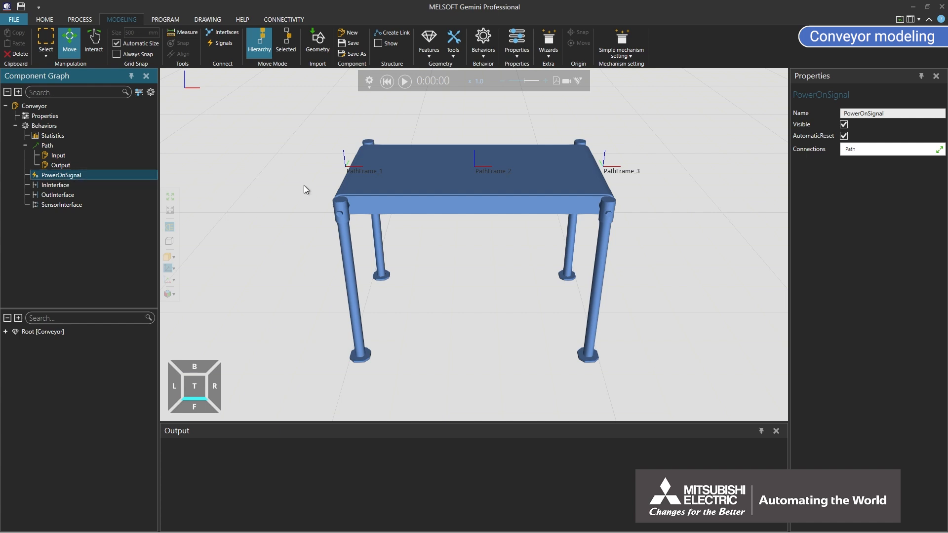
{"action": "left_click", "coordinate": [939, 149]}
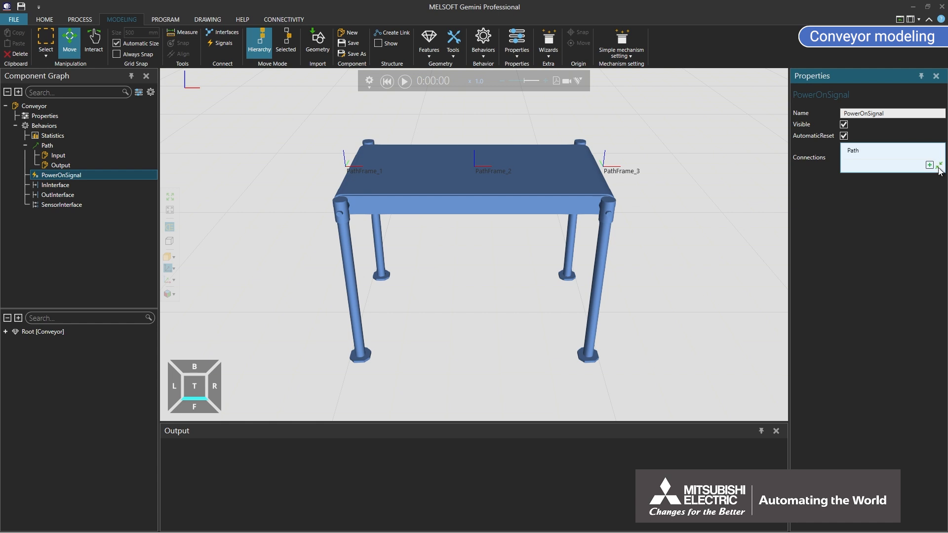
{"action": "left_click", "coordinate": [939, 166]}
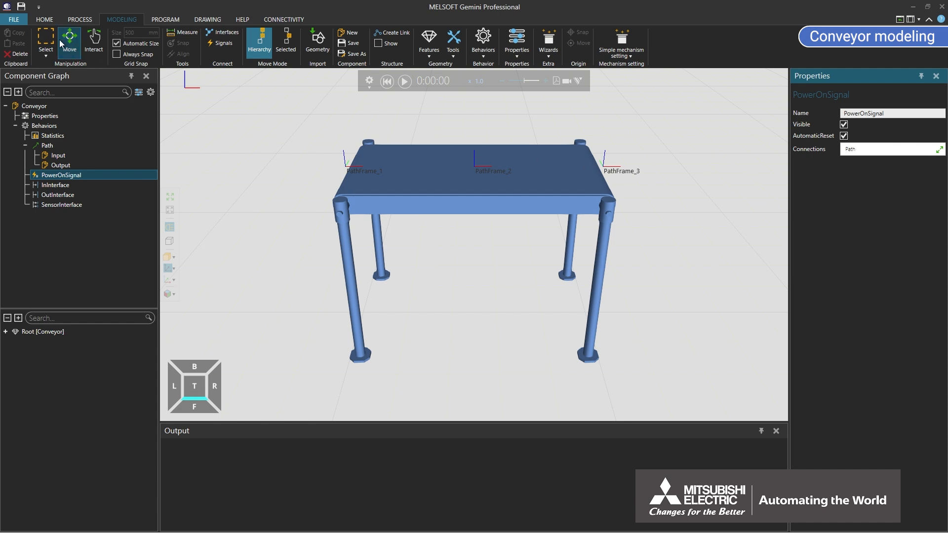
Step: Add a Shape Feeder from the Visual Components feeders in the eCatalog to the conveyor's input end
{"action": "left_click", "coordinate": [49, 21]}
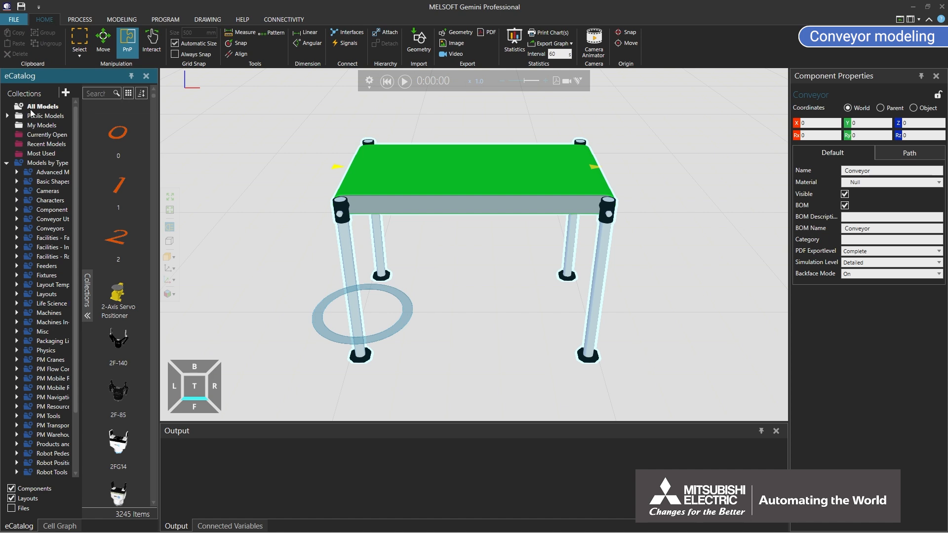
{"action": "left_click", "coordinate": [17, 265]}
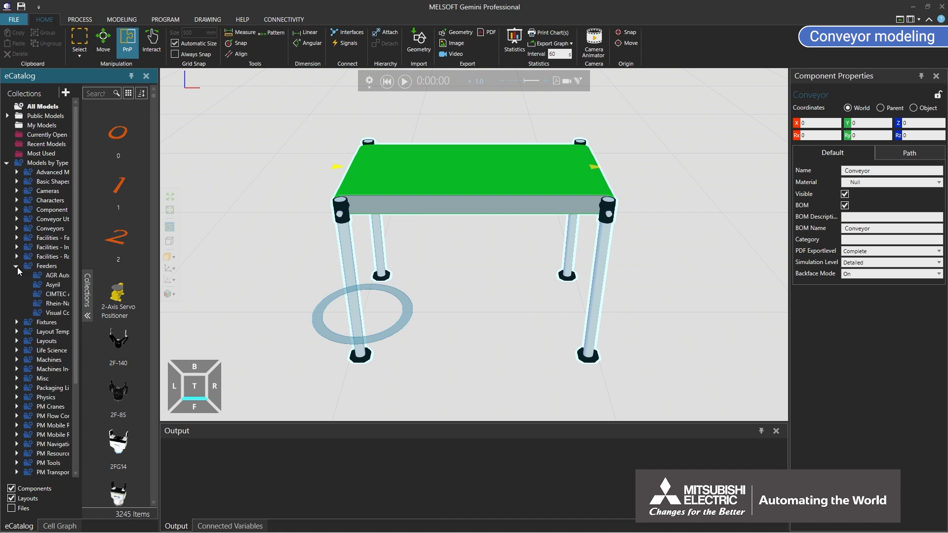
{"action": "left_click", "coordinate": [36, 313]}
{"action": "left_click_drag", "start_coordinate": [152, 348], "coordinate": [156, 434]}
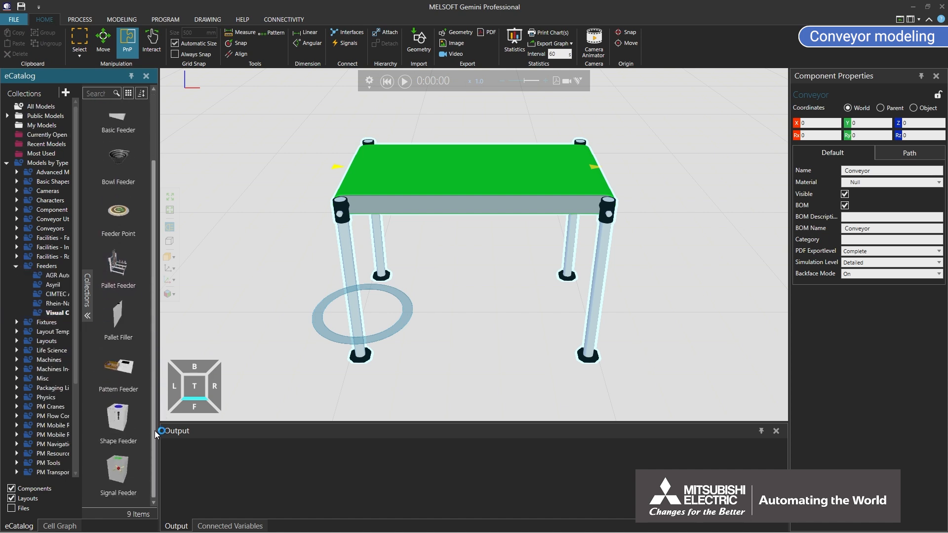
{"action": "double_click", "coordinate": [117, 420]}
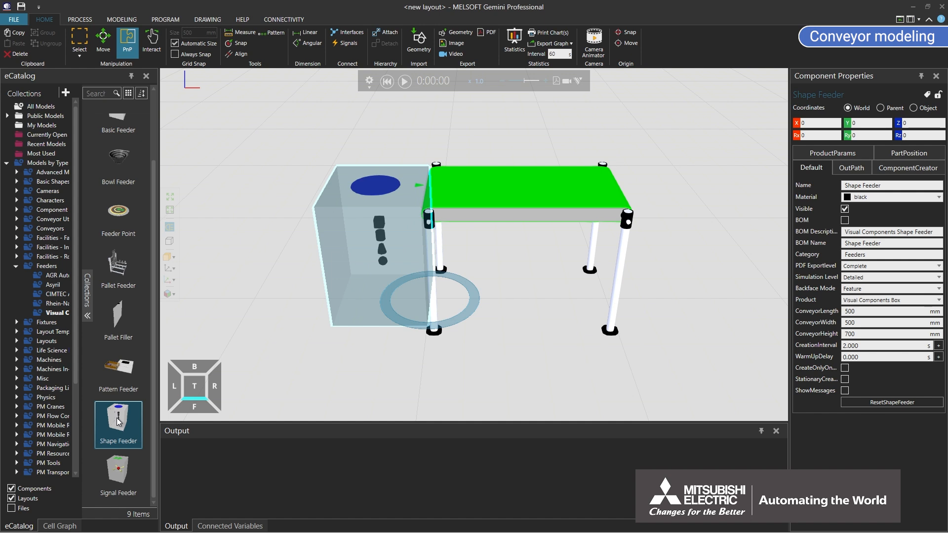
Step: Clone the conveyor onto its output end, and test the line with a simulation run that is reset at the end
{"action": "left_click", "coordinate": [496, 194]}
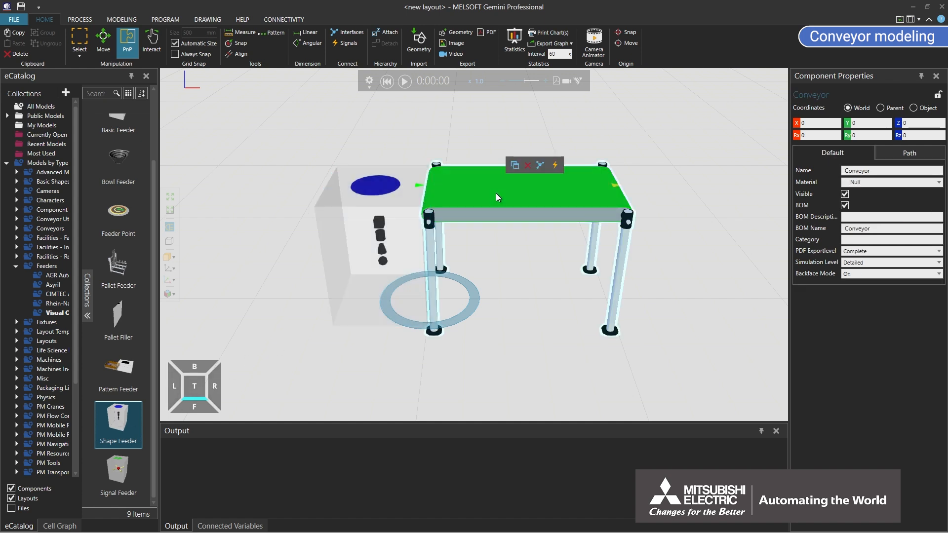
{"action": "left_click", "coordinate": [513, 167]}
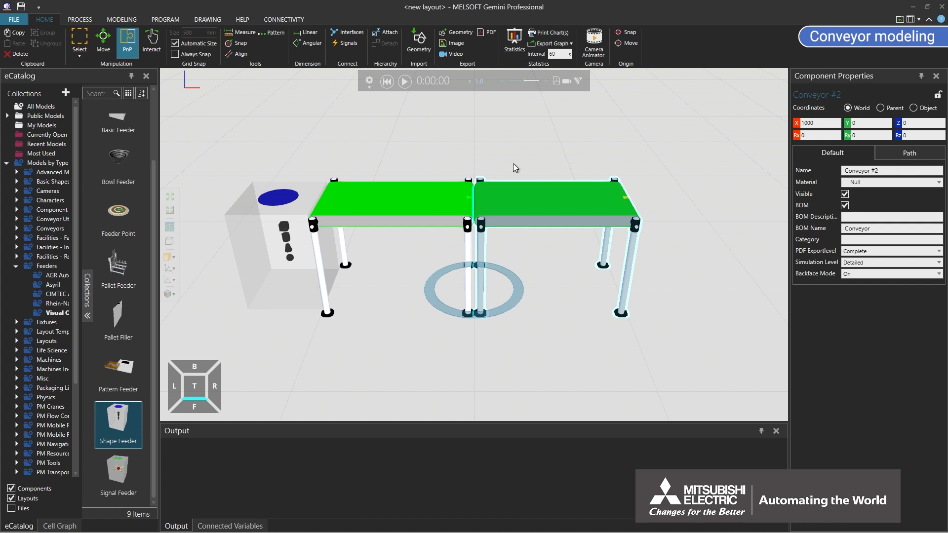
{"action": "left_click", "coordinate": [404, 81]}
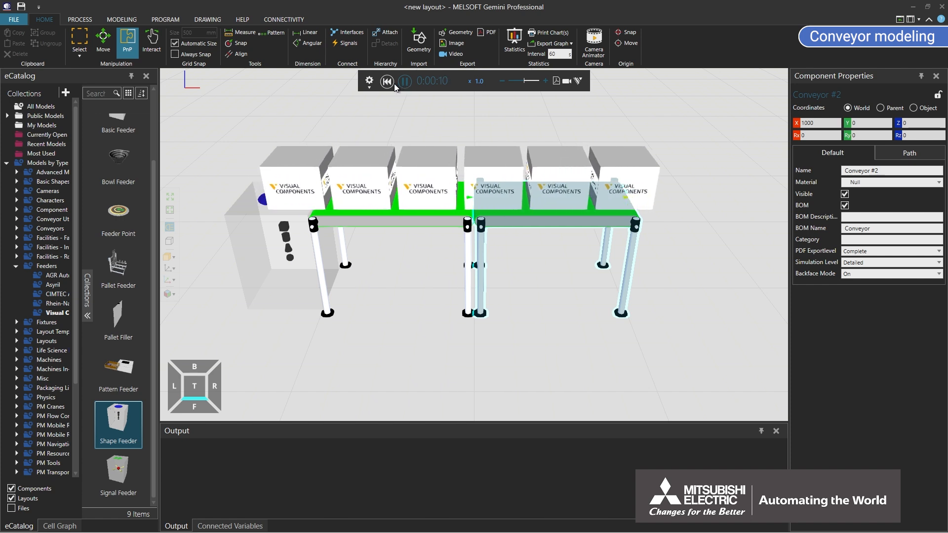
{"action": "left_click", "coordinate": [386, 84]}
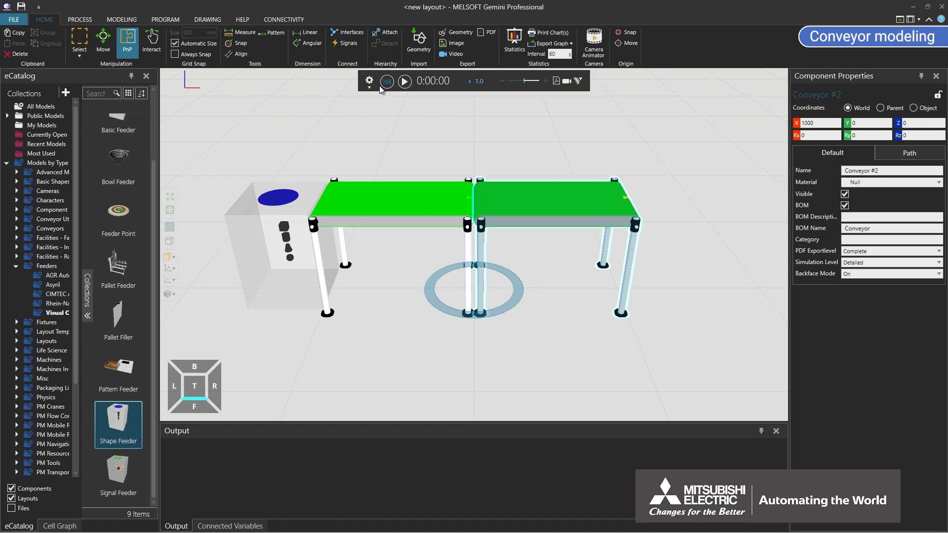
Step: Add a Conveyor Sensor from the Visual Components conveyor utilities and attach it near the start of the second conveyor
{"action": "left_click", "coordinate": [17, 220]}
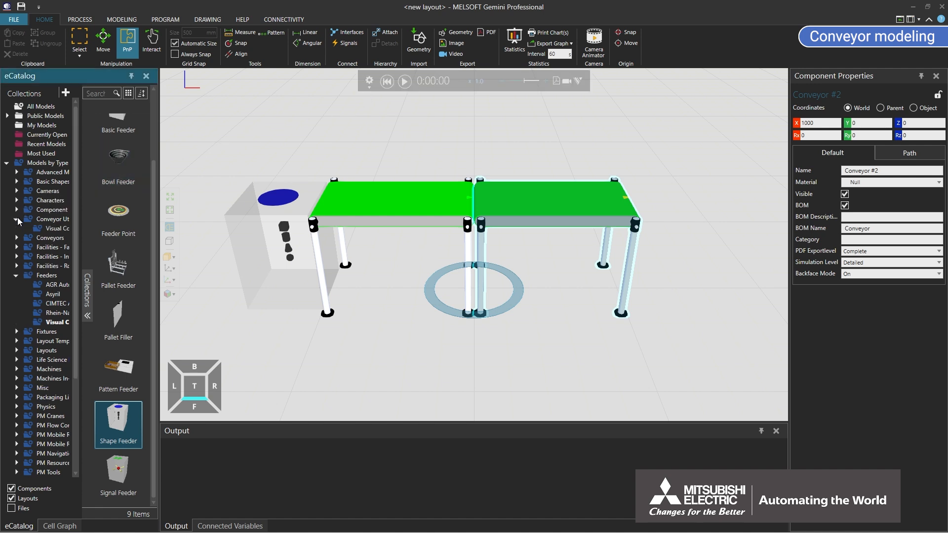
{"action": "left_click", "coordinate": [37, 228]}
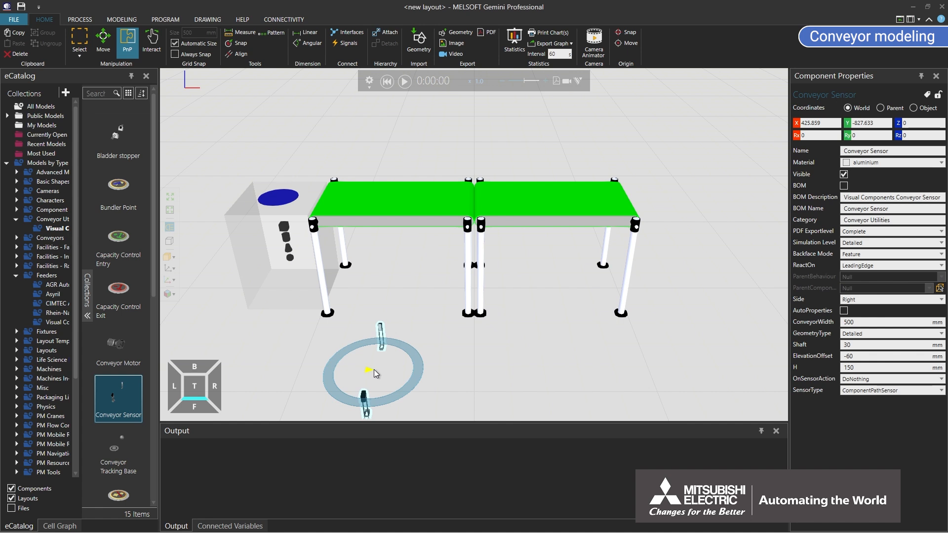
{"action": "left_click_drag", "start_coordinate": [371, 374], "coordinate": [514, 215]}
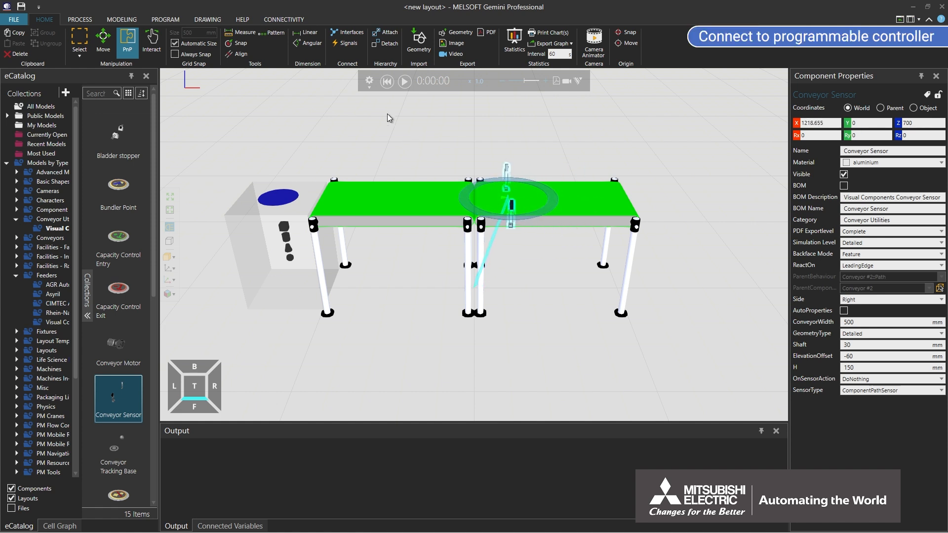
Step: Check in the add-on options whether the Connectivity feature is enabled, leaving the settings as they are
{"action": "left_click", "coordinate": [280, 19]}
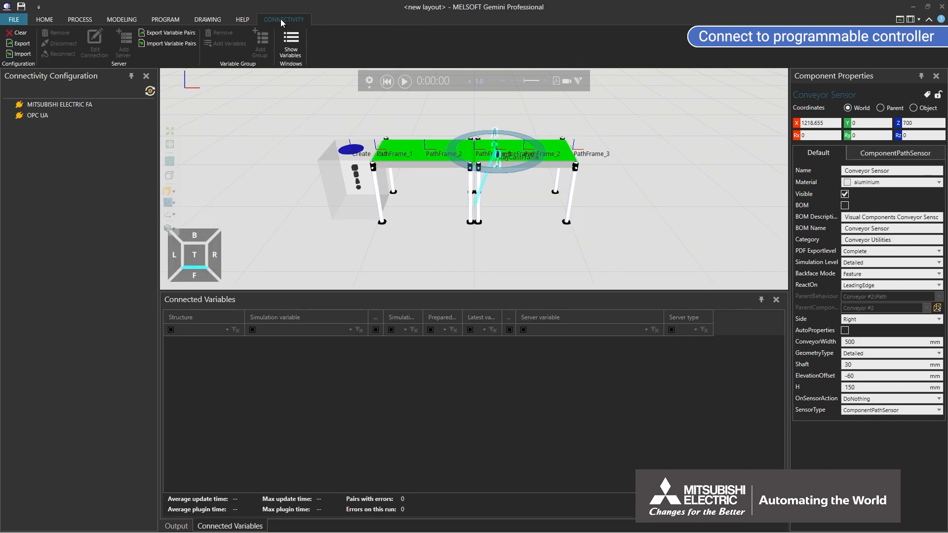
{"action": "left_click", "coordinate": [18, 20]}
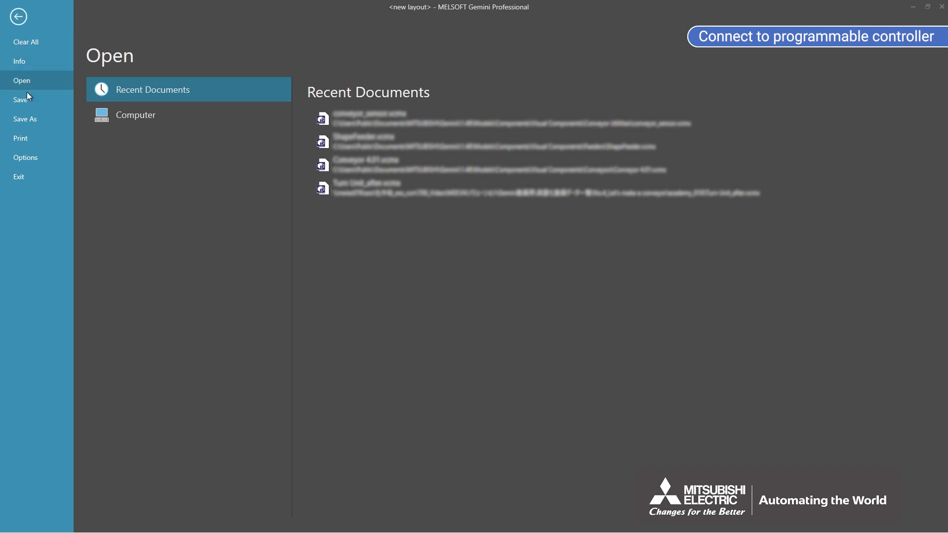
{"action": "left_click", "coordinate": [27, 159]}
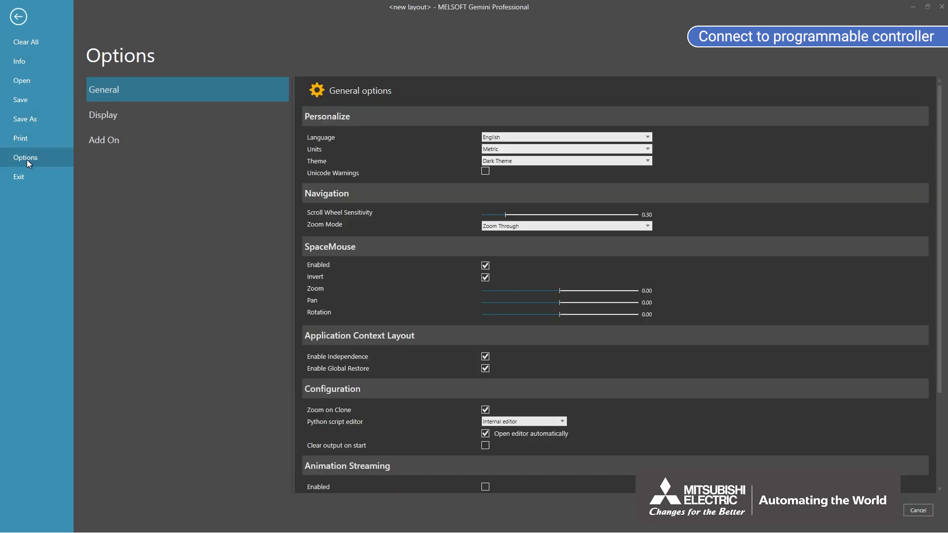
{"action": "left_click", "coordinate": [137, 141]}
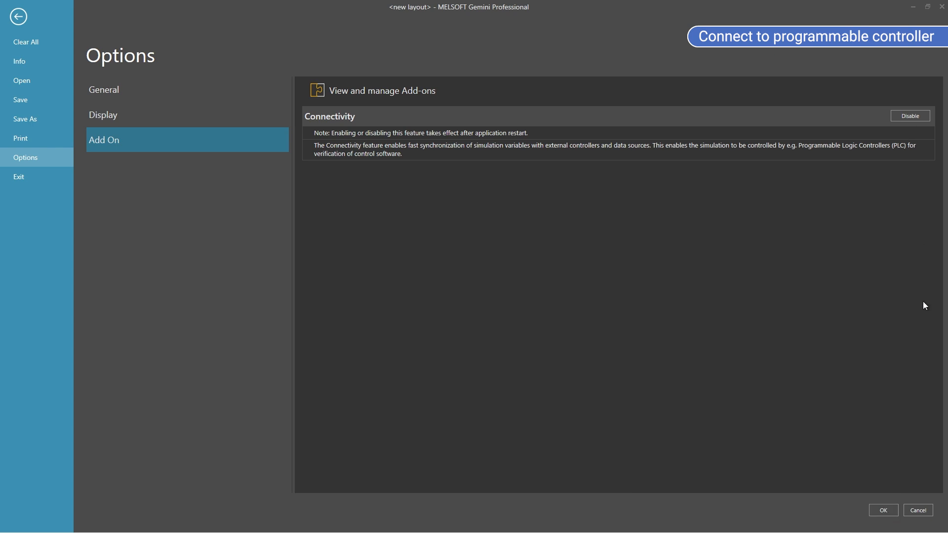
{"action": "left_click", "coordinate": [911, 508]}
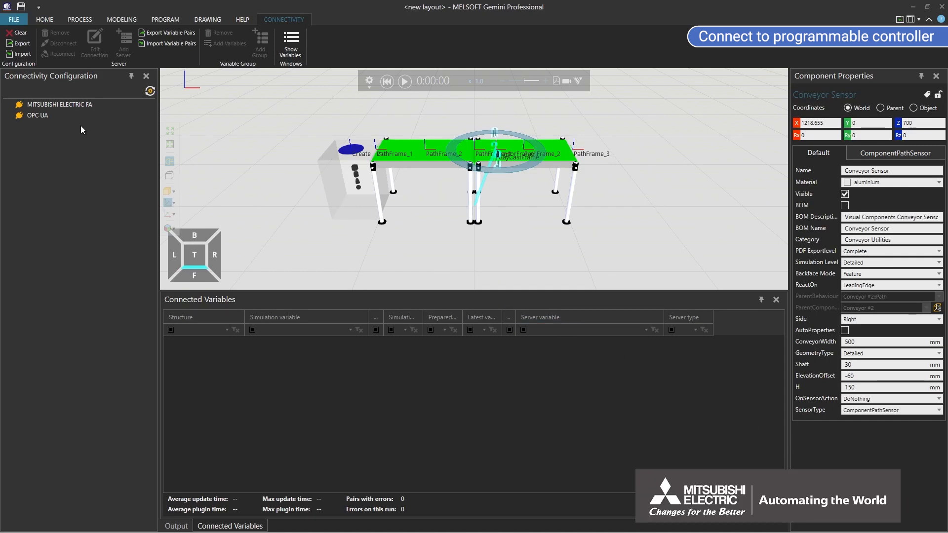
Step: Add a server under the MITSUBISHI ELECTRIC FA connectivity plugin
{"action": "left_click", "coordinate": [64, 105]}
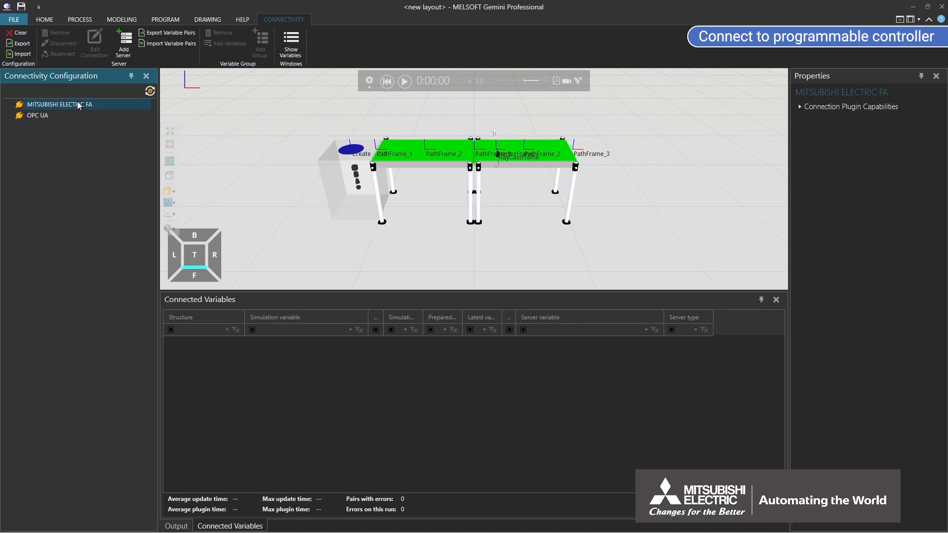
{"action": "left_click", "coordinate": [124, 47]}
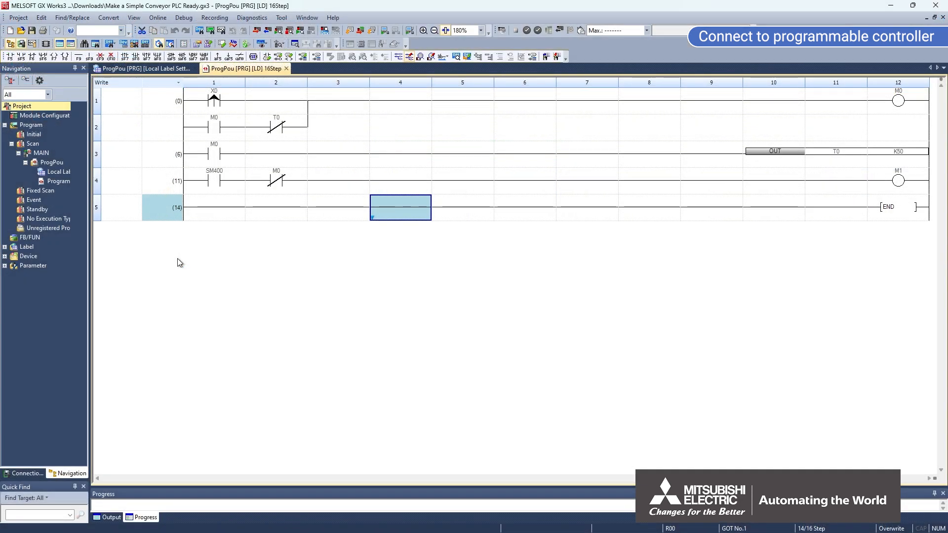
Step: Switch to GX Works3, start the simulation of the ladder program, and close the Write to PLC window
{"action": "left_click", "coordinate": [184, 18]}
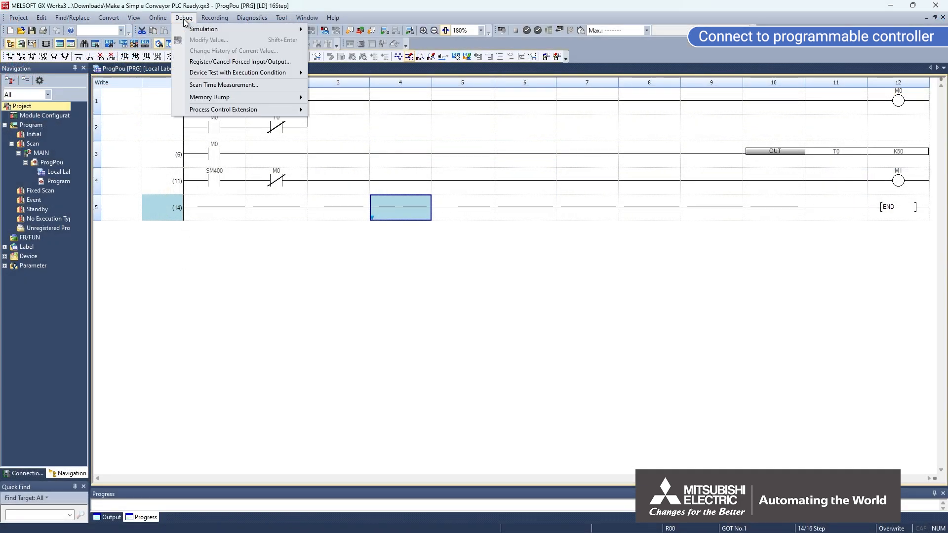
{"action": "mouse_move", "coordinate": [241, 29]}
{"action": "left_click", "coordinate": [336, 29]}
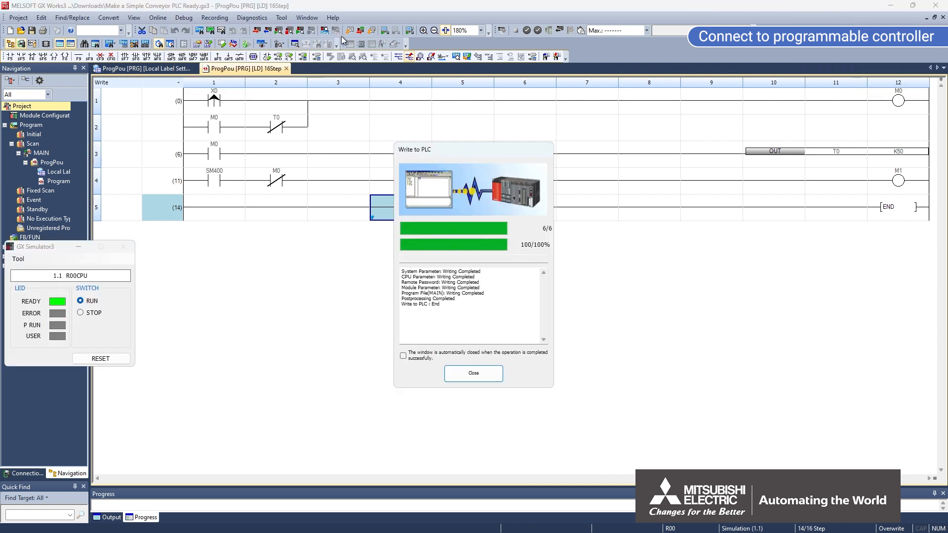
{"action": "left_click", "coordinate": [451, 375]}
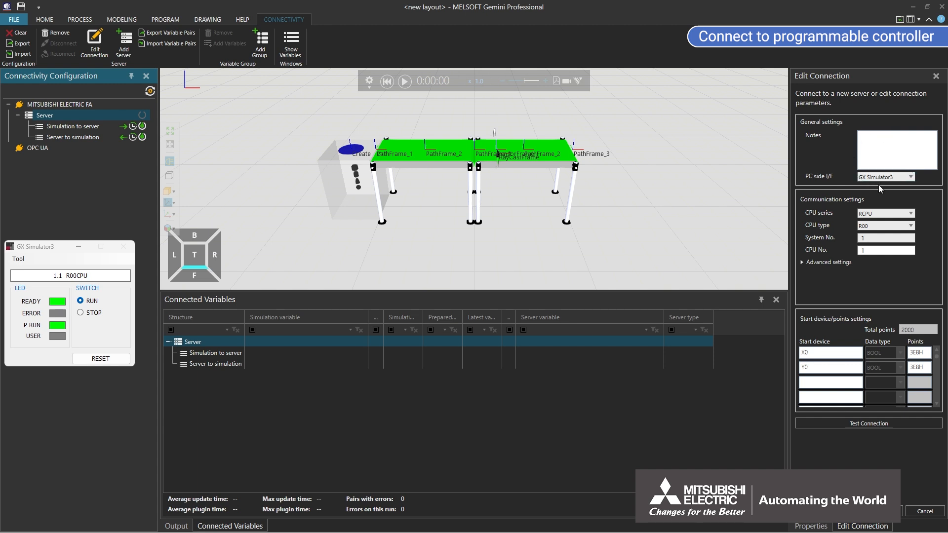
Step: Add M0 as the third start device in the new server's connection settings, and test the connection to GX Simulator3
{"action": "left_click", "coordinate": [809, 384]}
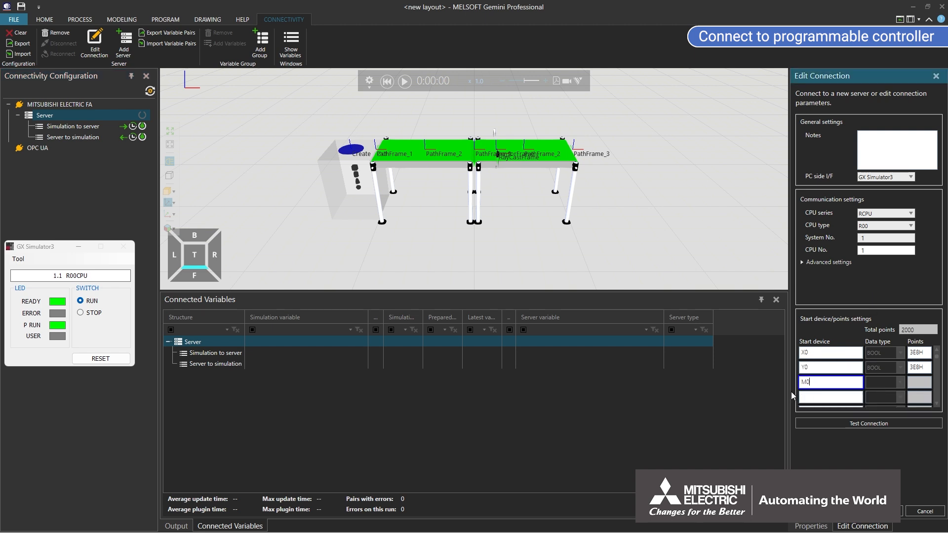
{"action": "type", "text": "M0"}
{"action": "key", "text": "Return"}
{"action": "left_click", "coordinate": [822, 424]}
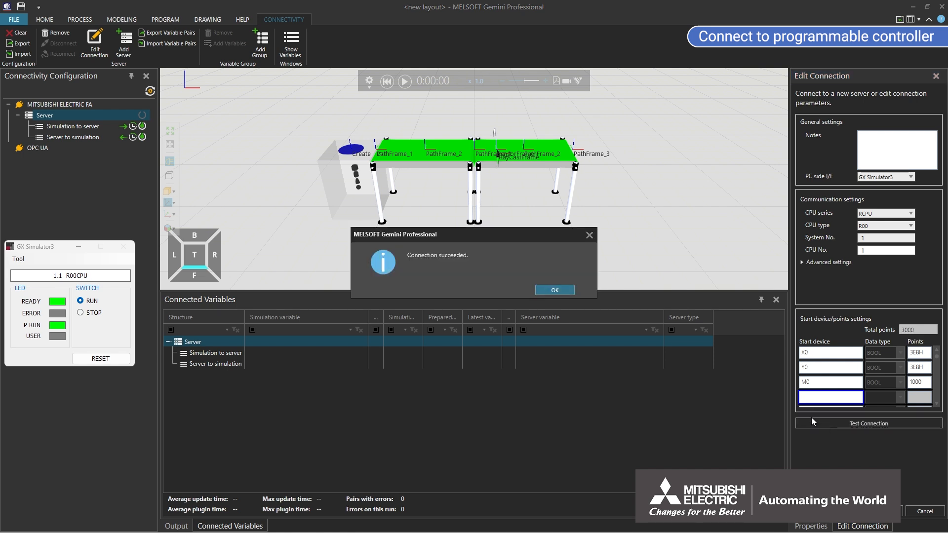
Step: Dismiss the connection test message, apply the new server's connection settings, and connect the server
{"action": "left_click", "coordinate": [564, 289]}
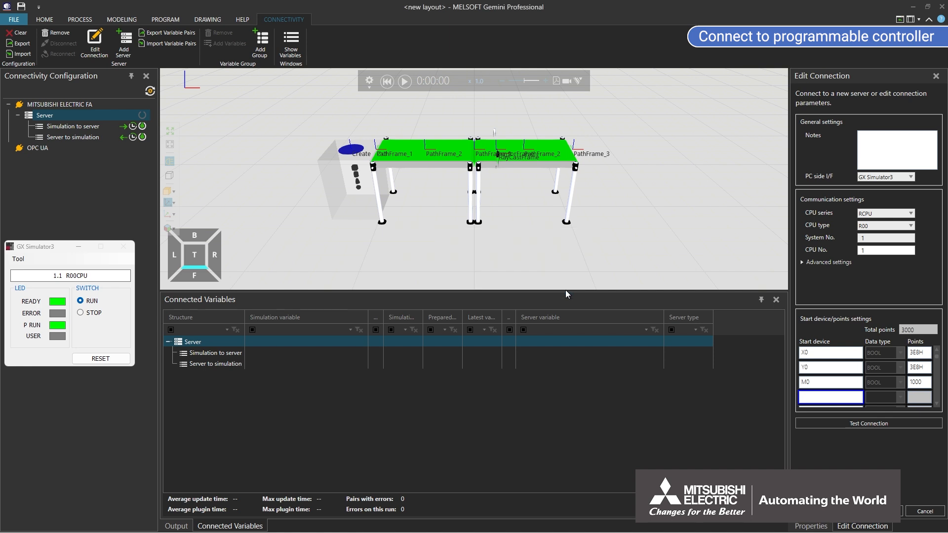
{"action": "left_click", "coordinate": [879, 510]}
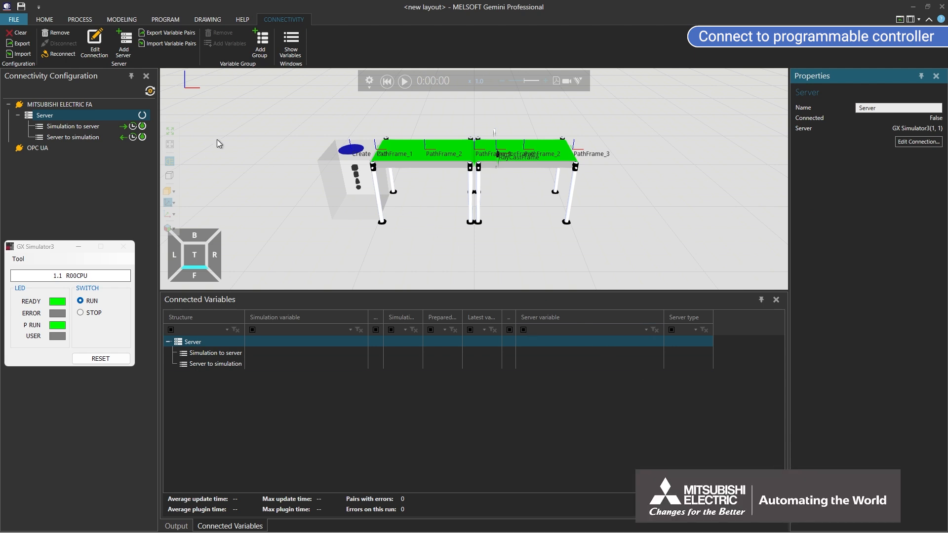
{"action": "left_click", "coordinate": [142, 115]}
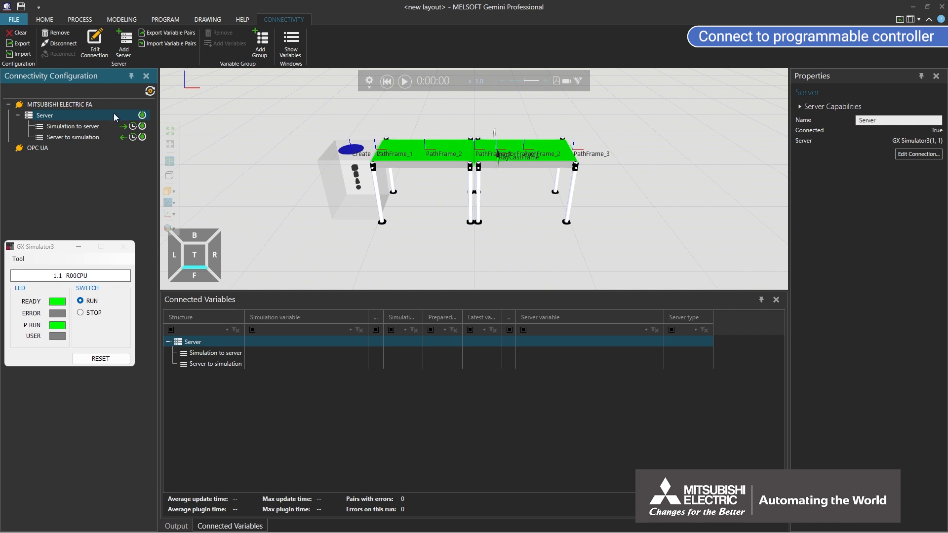
Step: Start adding variables to the Simulation to server group, with the Create Variable Pairs window moved clear of the connectivity tree
{"action": "left_click", "coordinate": [81, 126]}
{"action": "right_click", "coordinate": [82, 126]}
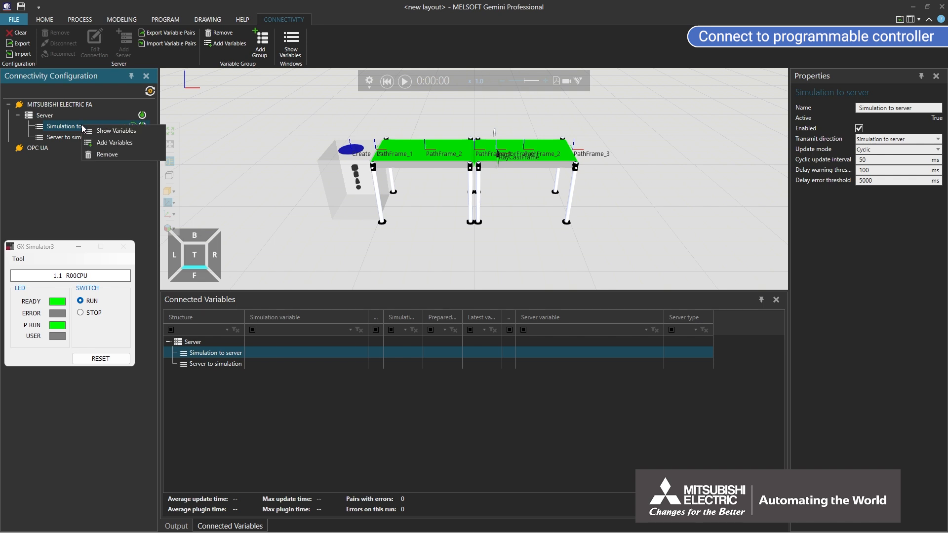
{"action": "left_click", "coordinate": [102, 146]}
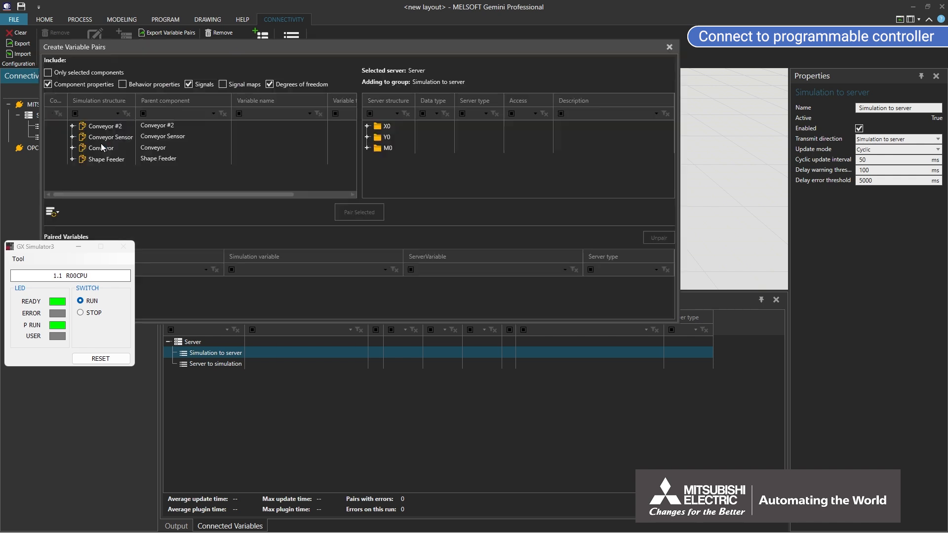
{"action": "left_click_drag", "start_coordinate": [192, 51], "coordinate": [355, 52]}
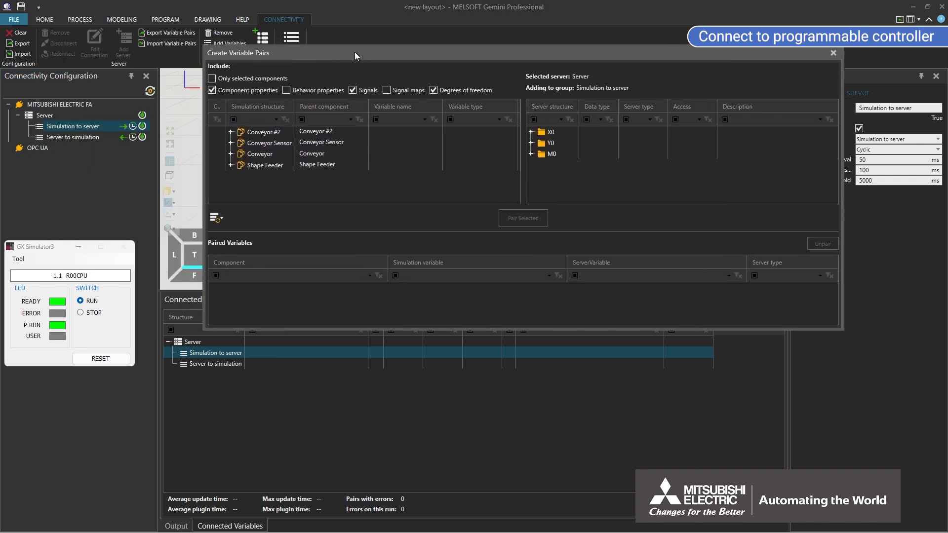
{"action": "right_click", "coordinate": [269, 193]}
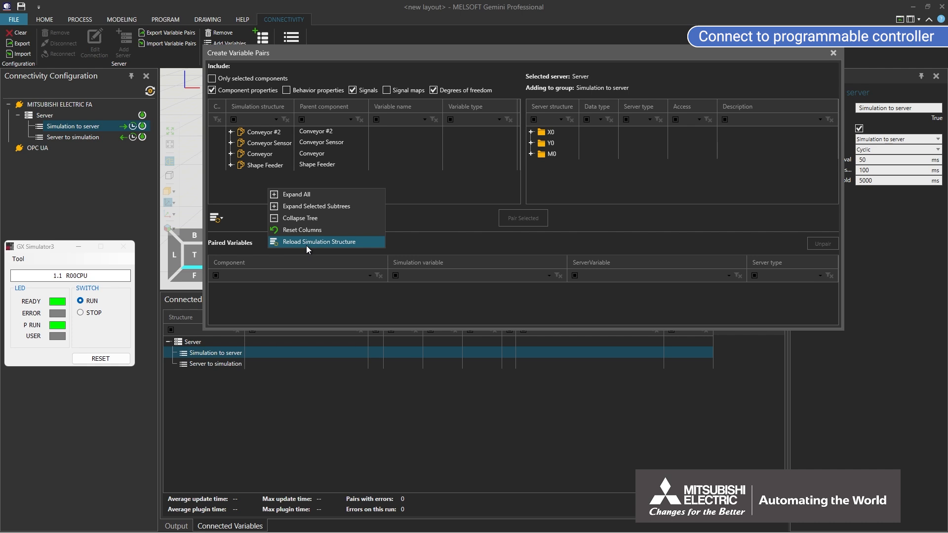
{"action": "left_click", "coordinate": [257, 198]}
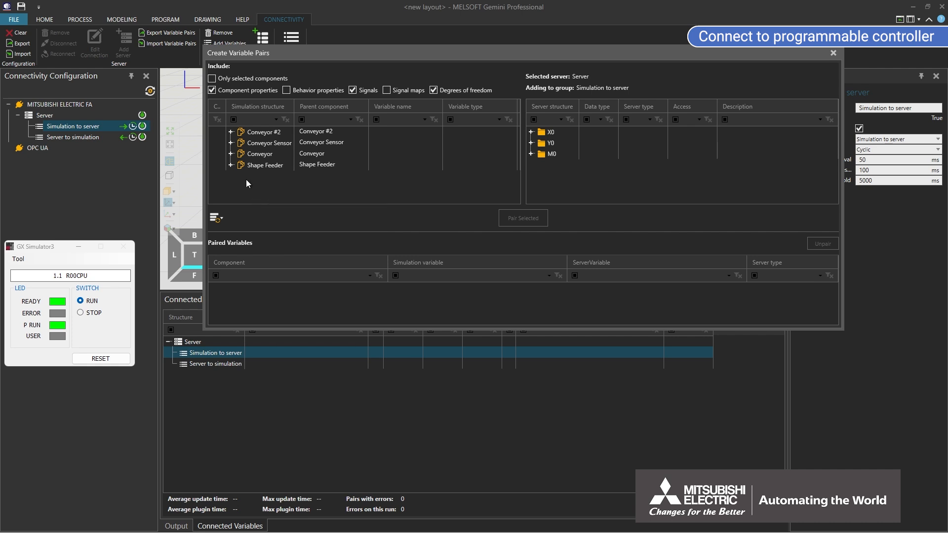
Step: Pair the Conveyor Sensor's SensorBooleanSignal with server device X0, and close the pairing window
{"action": "left_click", "coordinate": [231, 143]}
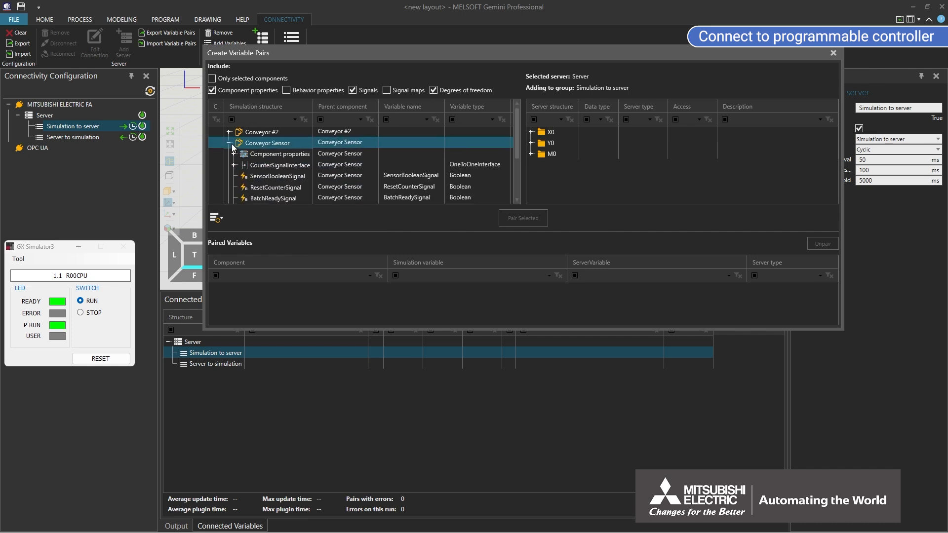
{"action": "left_click", "coordinate": [256, 177]}
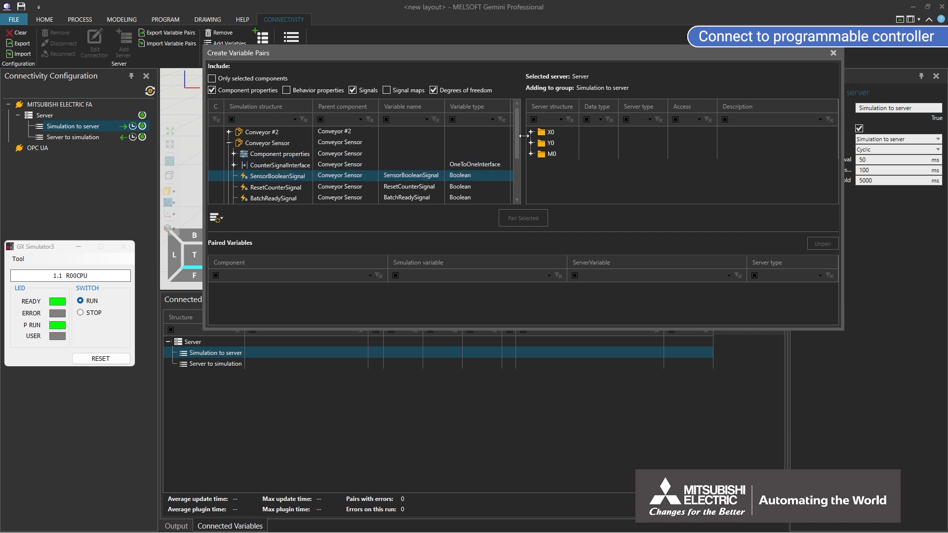
{"action": "left_click", "coordinate": [532, 133]}
{"action": "left_click", "coordinate": [531, 133]}
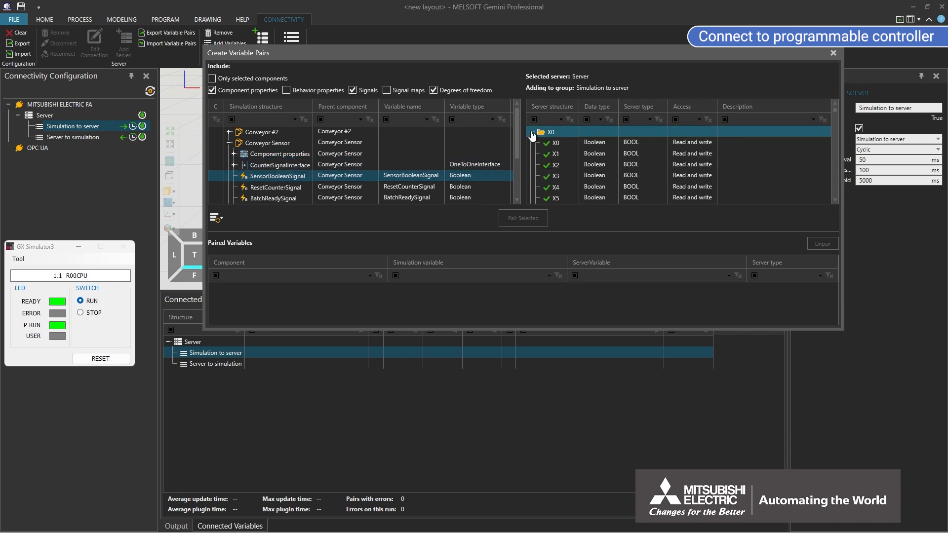
{"action": "left_click", "coordinate": [556, 144]}
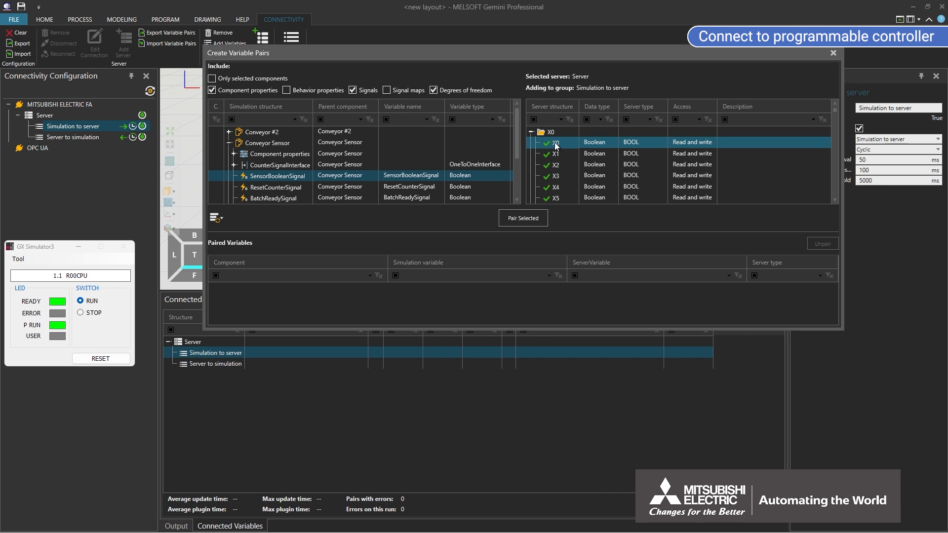
{"action": "left_click", "coordinate": [540, 221]}
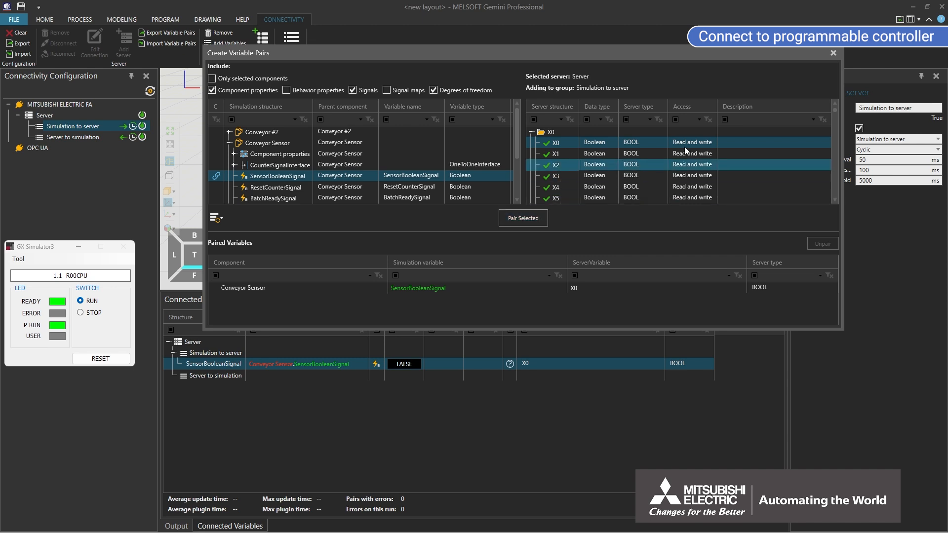
{"action": "left_click", "coordinate": [834, 54]}
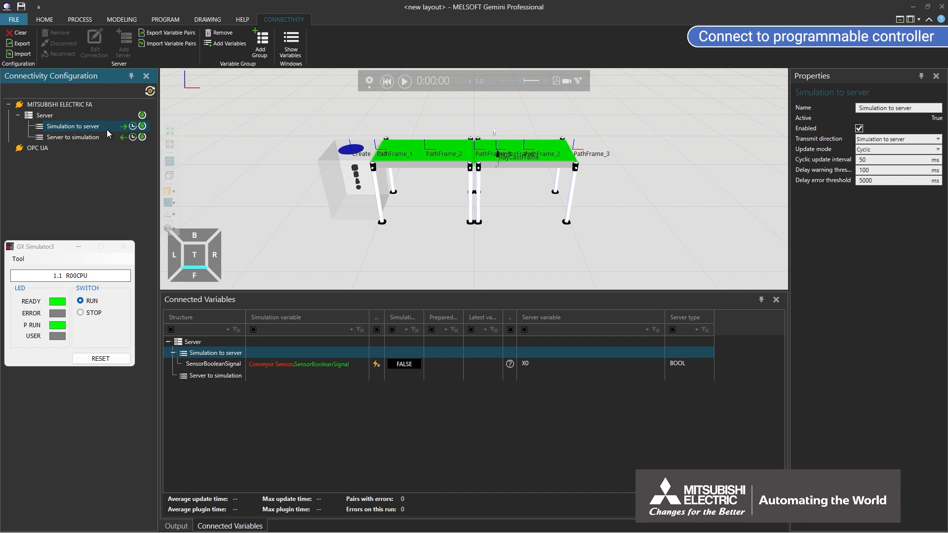
Step: In the Server to simulation group, pair Conveyor #2's PowerOnSignal with server device M1, and close the pairing window
{"action": "left_click", "coordinate": [75, 137]}
{"action": "right_click", "coordinate": [75, 137]}
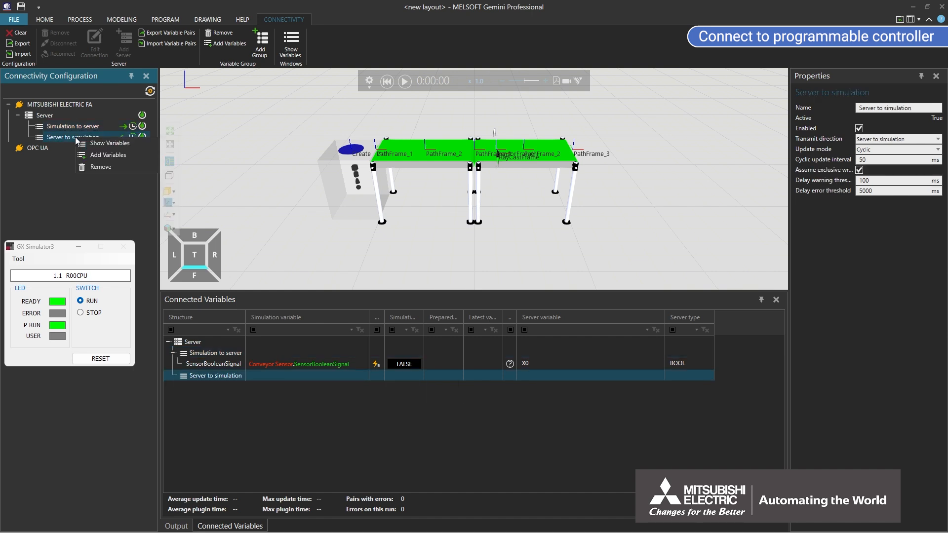
{"action": "left_click", "coordinate": [97, 155]}
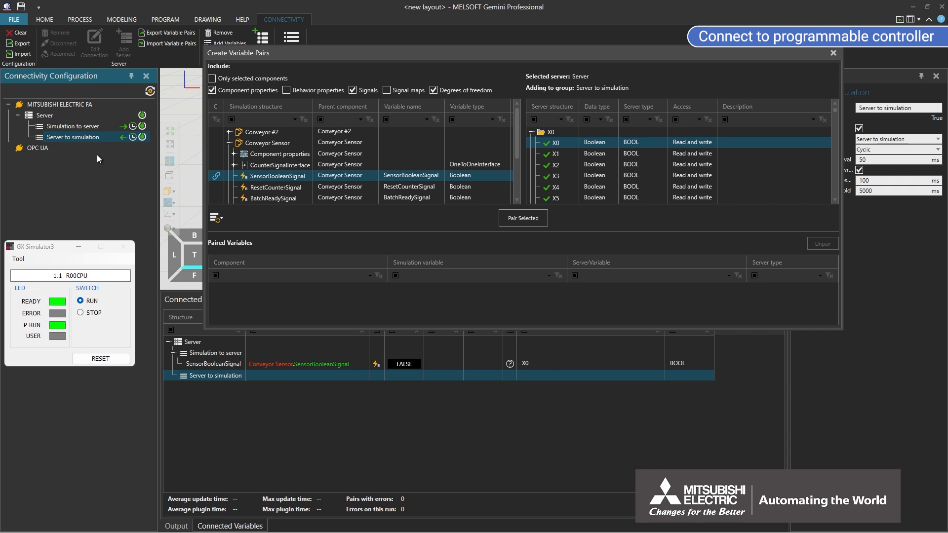
{"action": "left_click", "coordinate": [230, 146]}
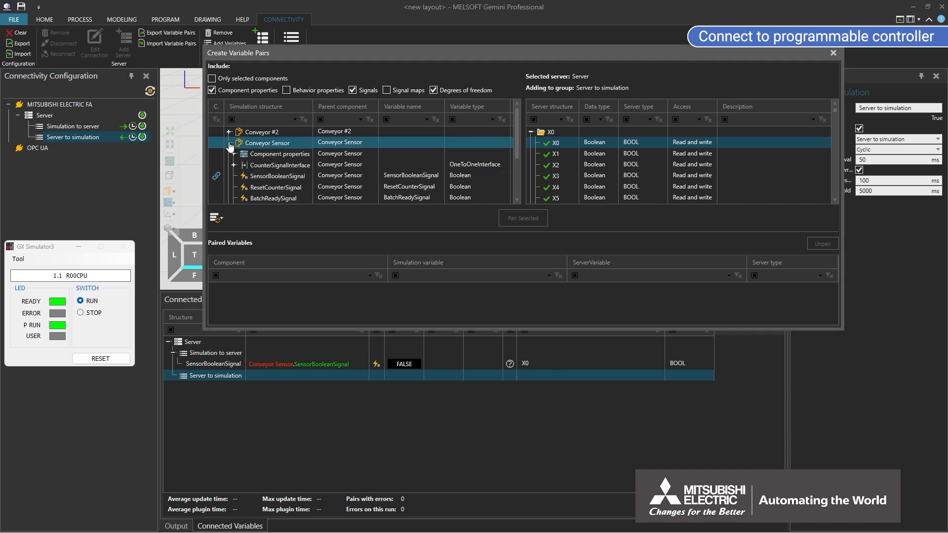
{"action": "left_click", "coordinate": [230, 145]}
{"action": "left_click", "coordinate": [228, 132]}
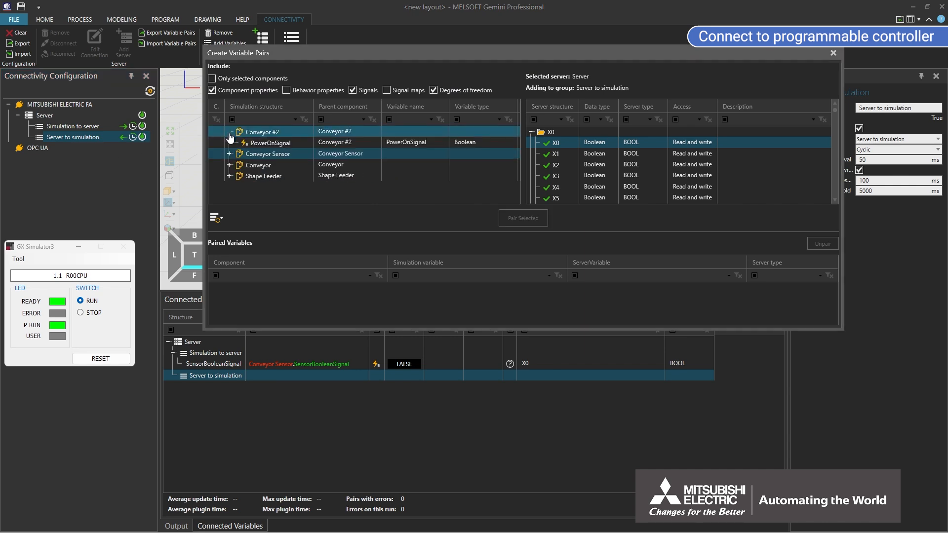
{"action": "left_click", "coordinate": [253, 143]}
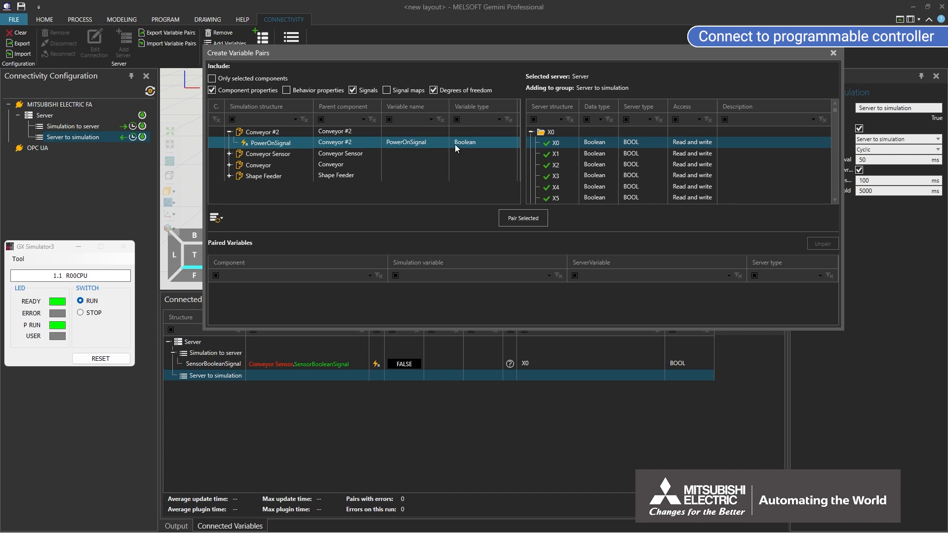
{"action": "left_click", "coordinate": [530, 132]}
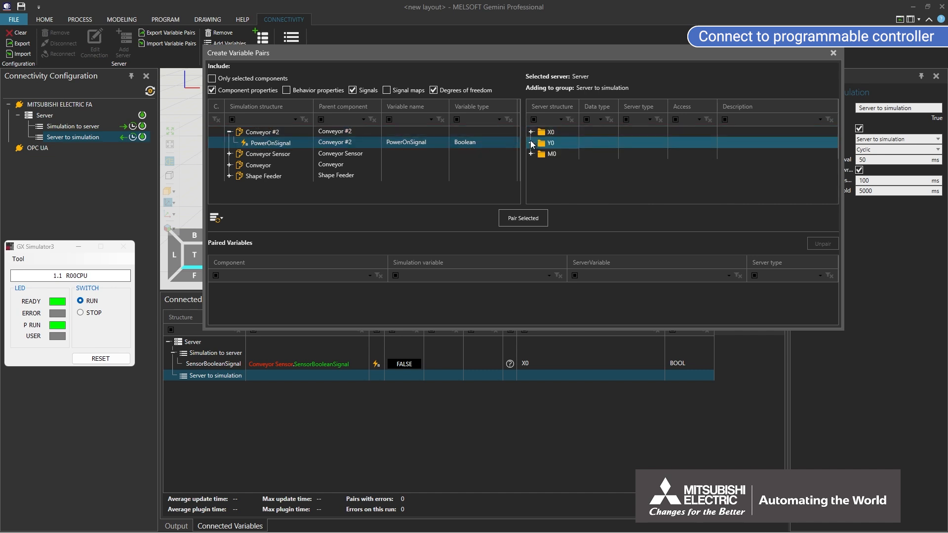
{"action": "left_click", "coordinate": [531, 156]}
{"action": "left_click", "coordinate": [531, 154]}
{"action": "left_click", "coordinate": [552, 176]}
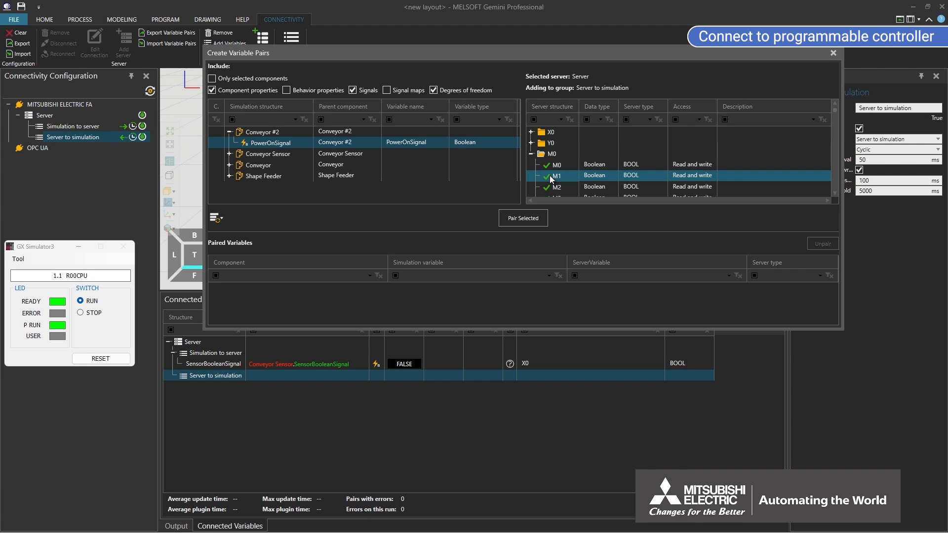
{"action": "left_click", "coordinate": [543, 220]}
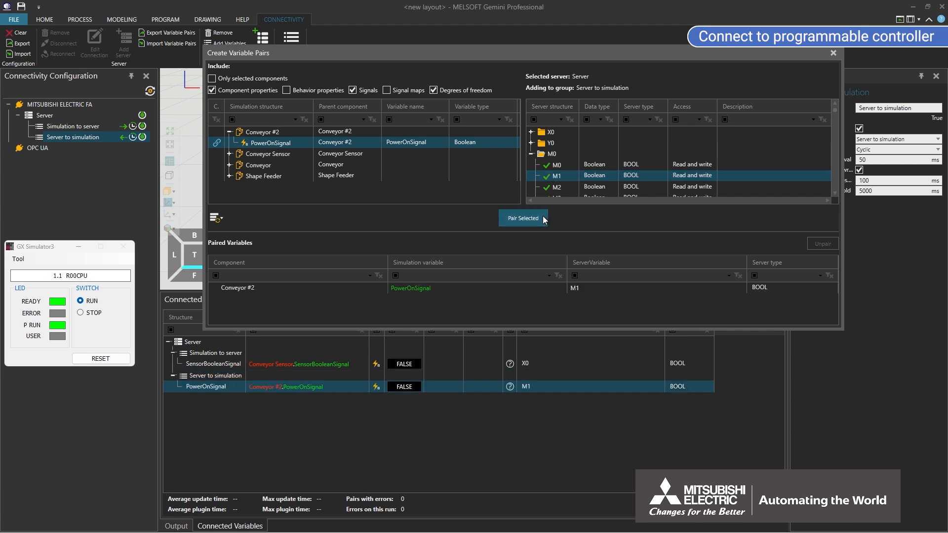
{"action": "left_click", "coordinate": [835, 52]}
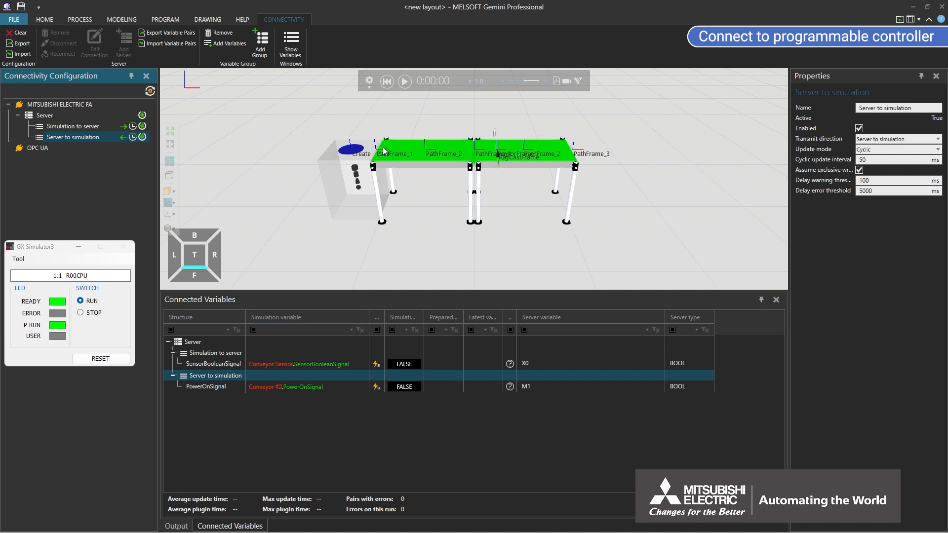
Step: Run the conveyor simulation and place a reduced GX Works3 ladder monitoring window beside the conveyor in the 3D view
{"action": "left_click", "coordinate": [404, 82]}
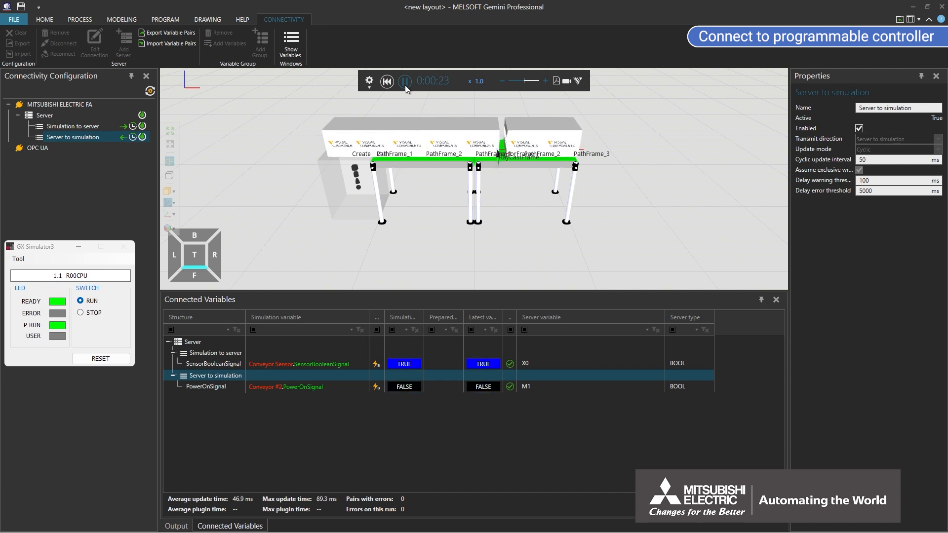
{"action": "middle_click_drag", "start_coordinate": [426, 197], "coordinate": [667, 224]}
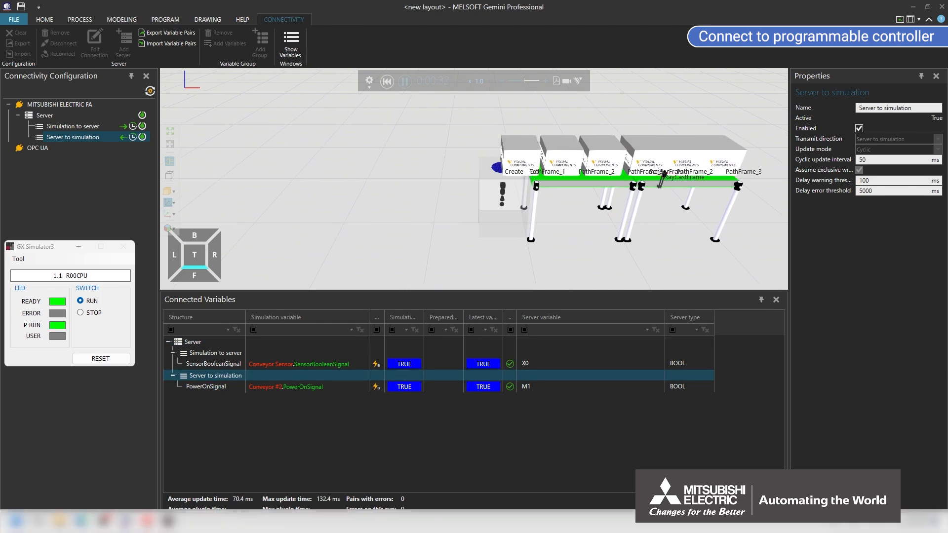
{"action": "left_click", "coordinate": [147, 520]}
{"action": "left_click", "coordinate": [914, 5]}
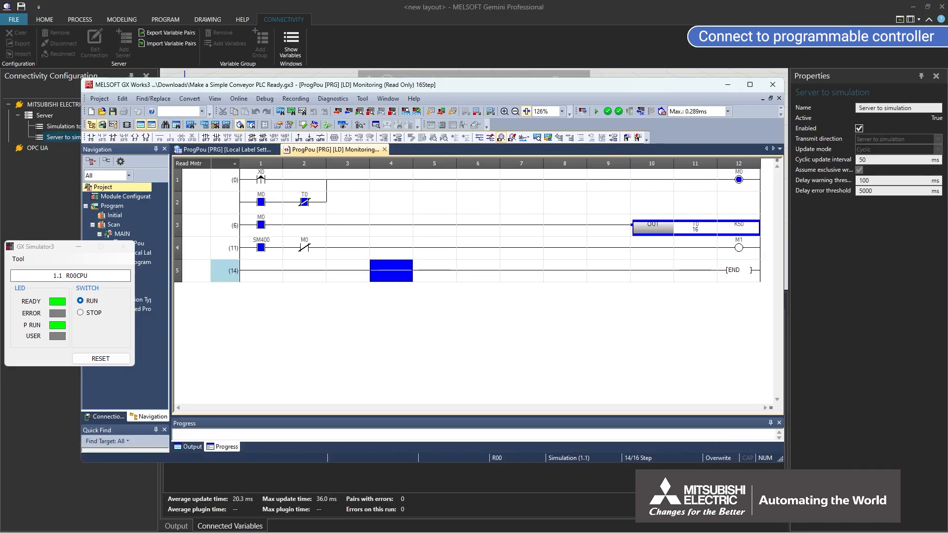
{"action": "left_click_drag", "start_coordinate": [587, 94], "coordinate": [467, 103]}
{"action": "left_click_drag", "start_coordinate": [364, 104], "coordinate": [270, 33]}
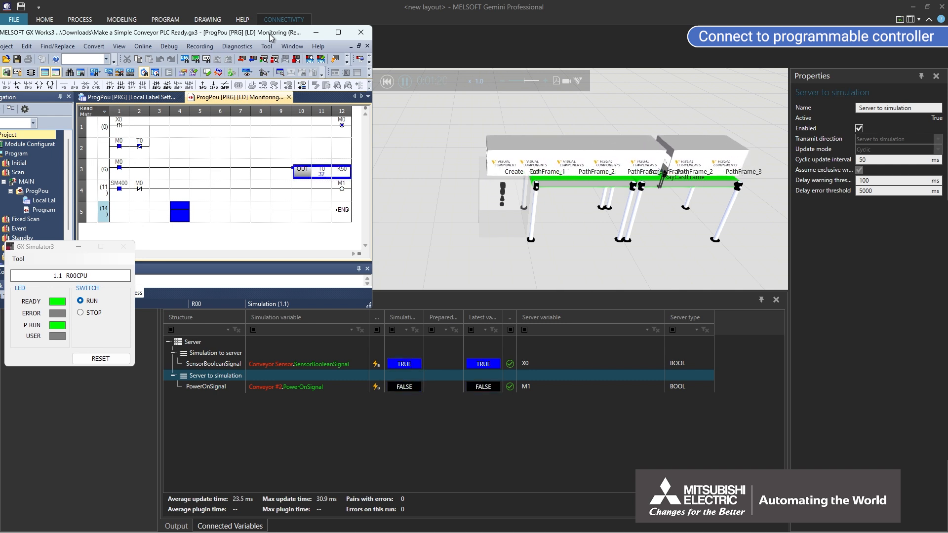
Step: Set the Shape Feeder's CreationInterval to 8 s and rerun the simulation from the start with the GX Works3 ladder monitor in view
{"action": "left_click", "coordinate": [387, 82]}
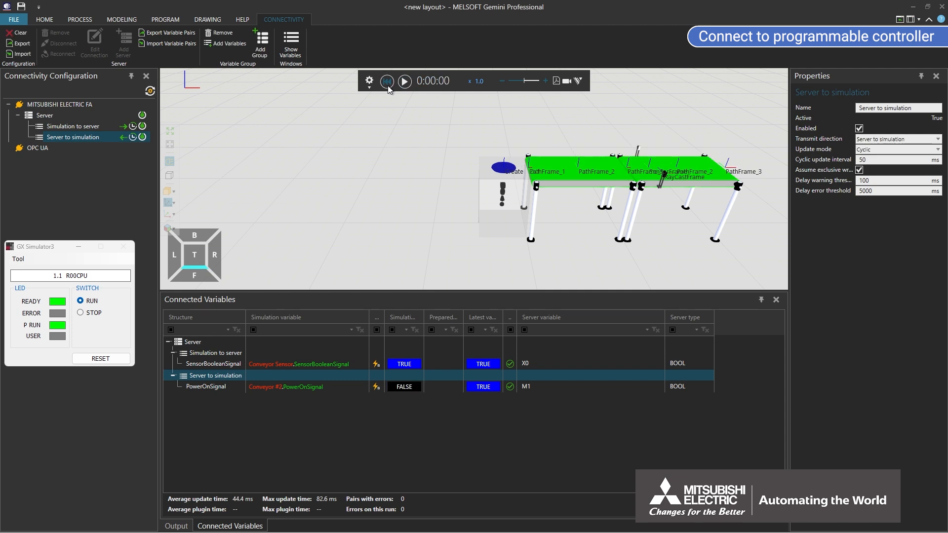
{"action": "left_click", "coordinate": [484, 197]}
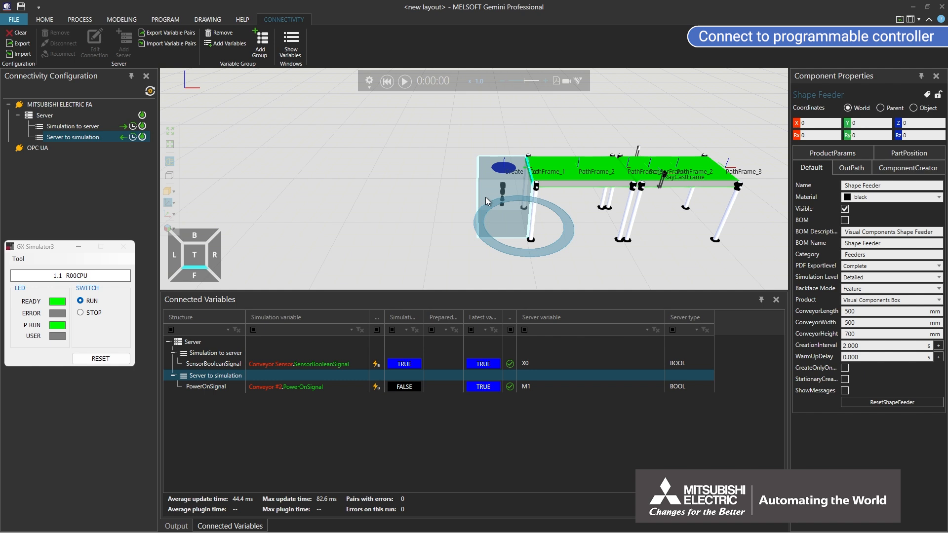
{"action": "left_click", "coordinate": [862, 348]}
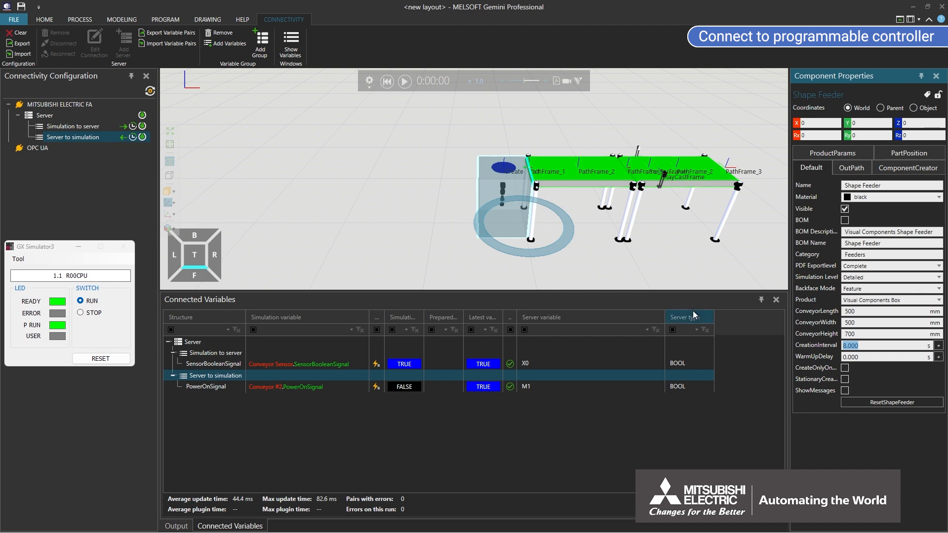
{"action": "left_click", "coordinate": [405, 84]}
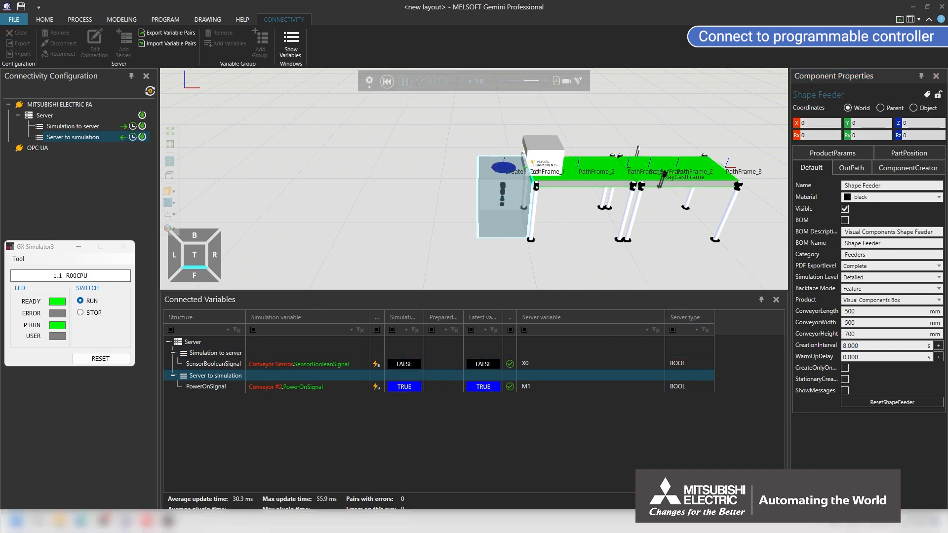
{"action": "left_click", "coordinate": [147, 521]}
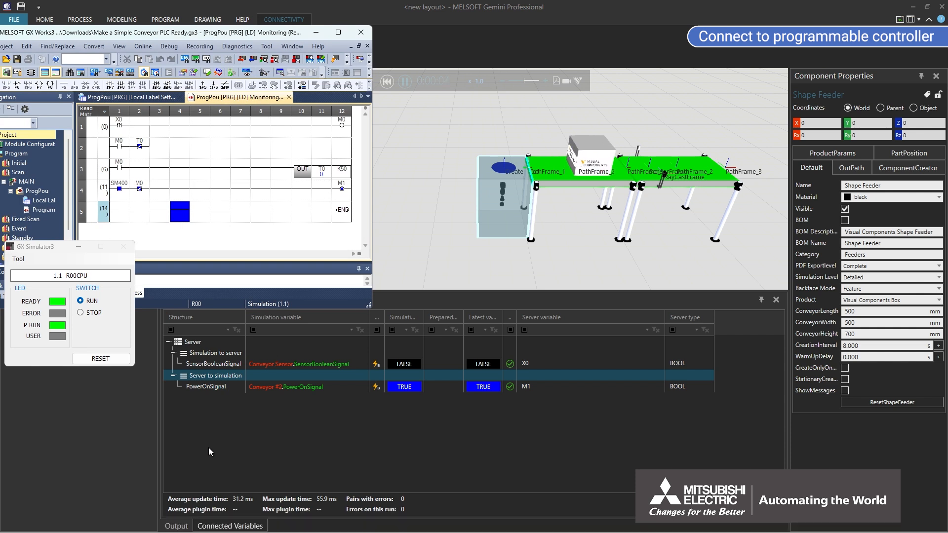